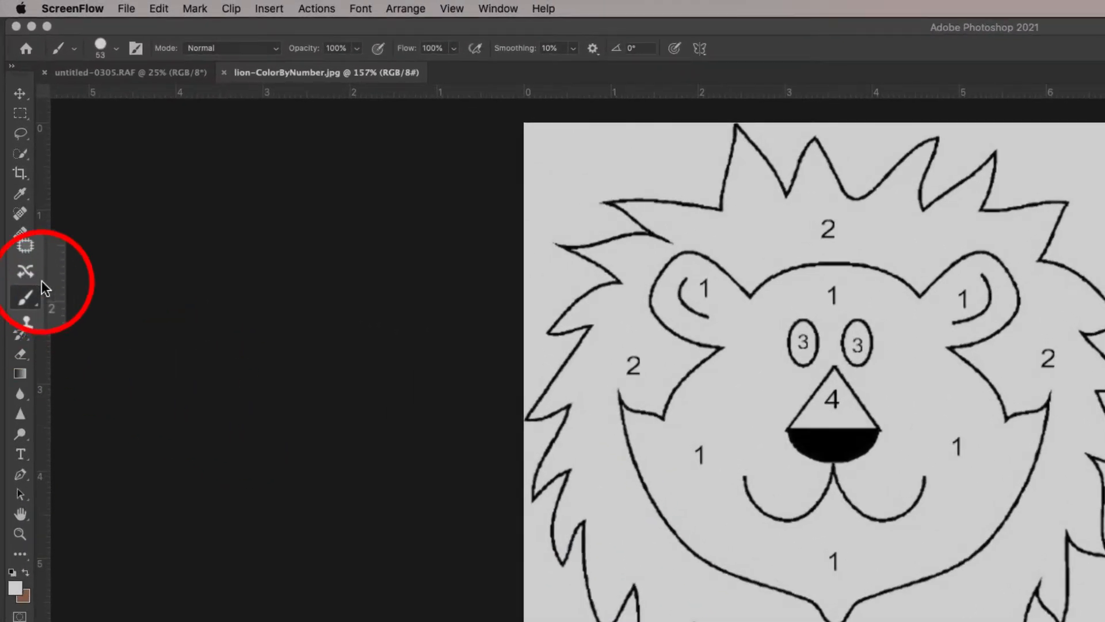
# - Try the Brush, Spot Healing Brush, Healing Brush, Clone Stamp and Eraser tools one after another to view their options
pyautogui.click(20, 293)
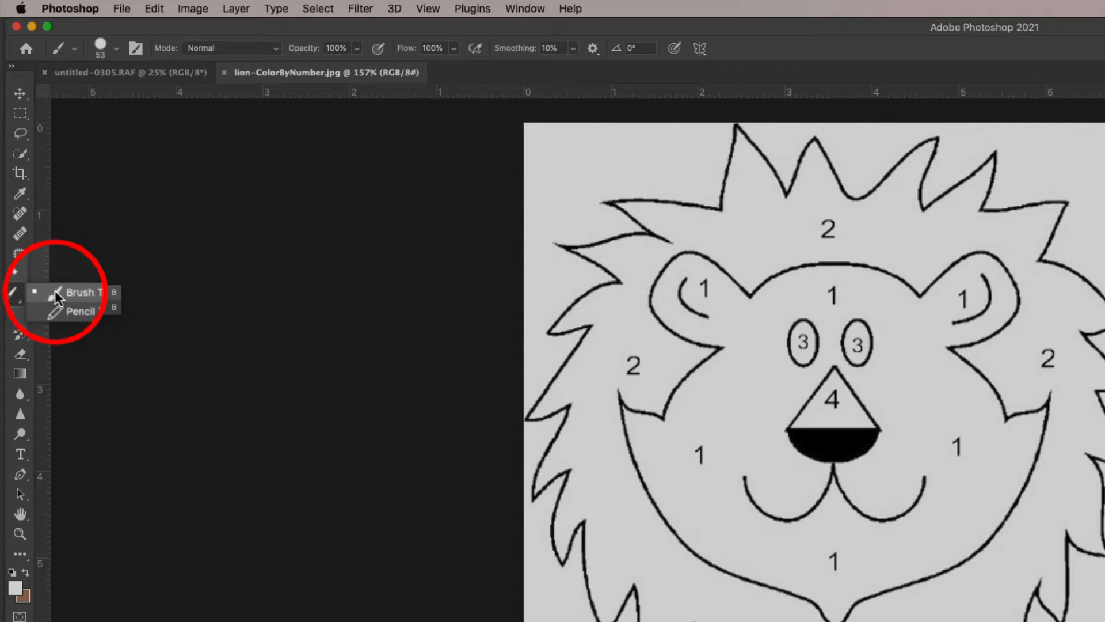
pyautogui.click(54, 290)
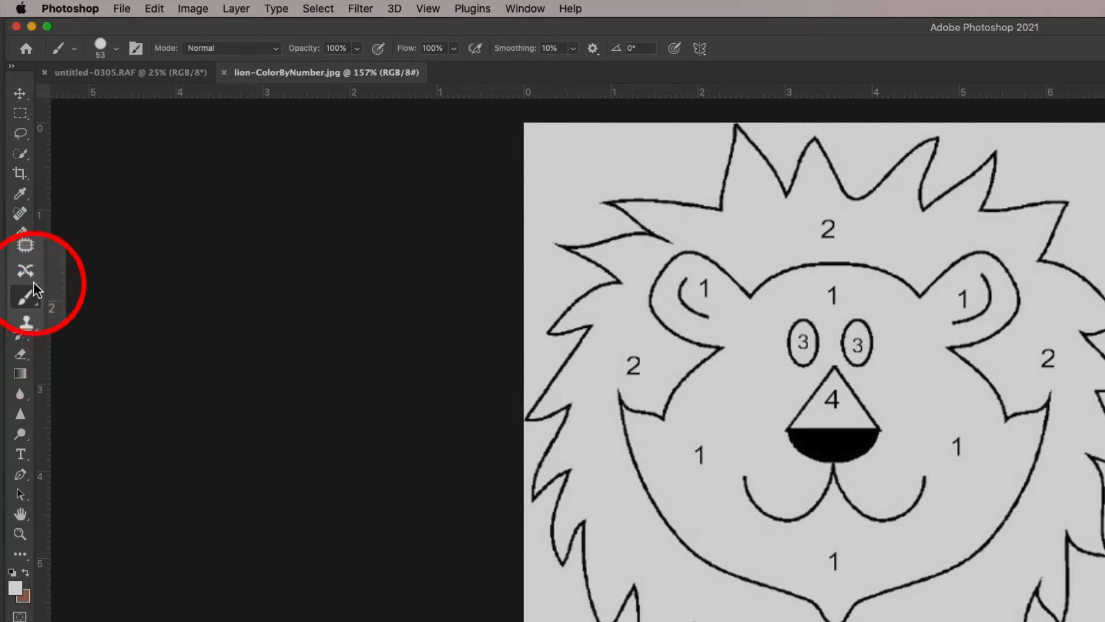
pyautogui.click(23, 215)
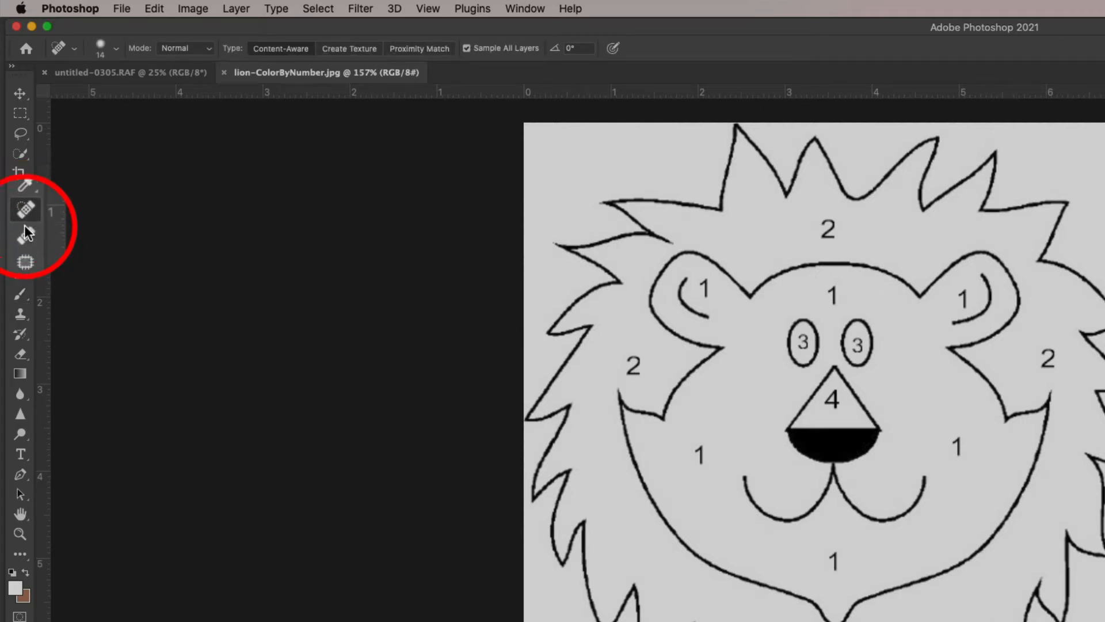
pyautogui.click(26, 238)
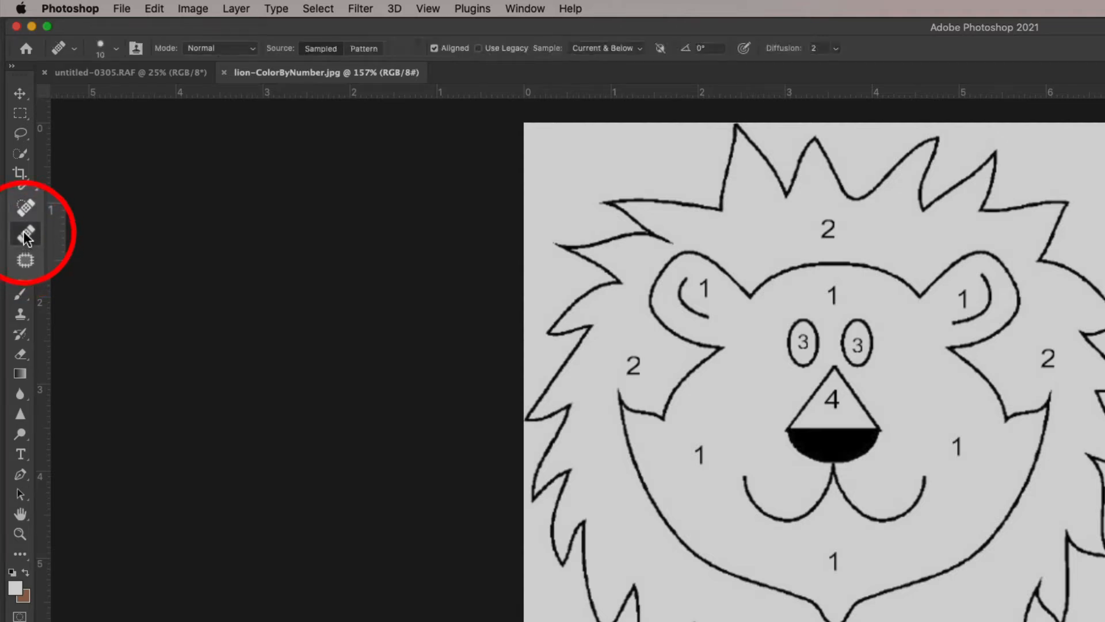
pyautogui.click(26, 317)
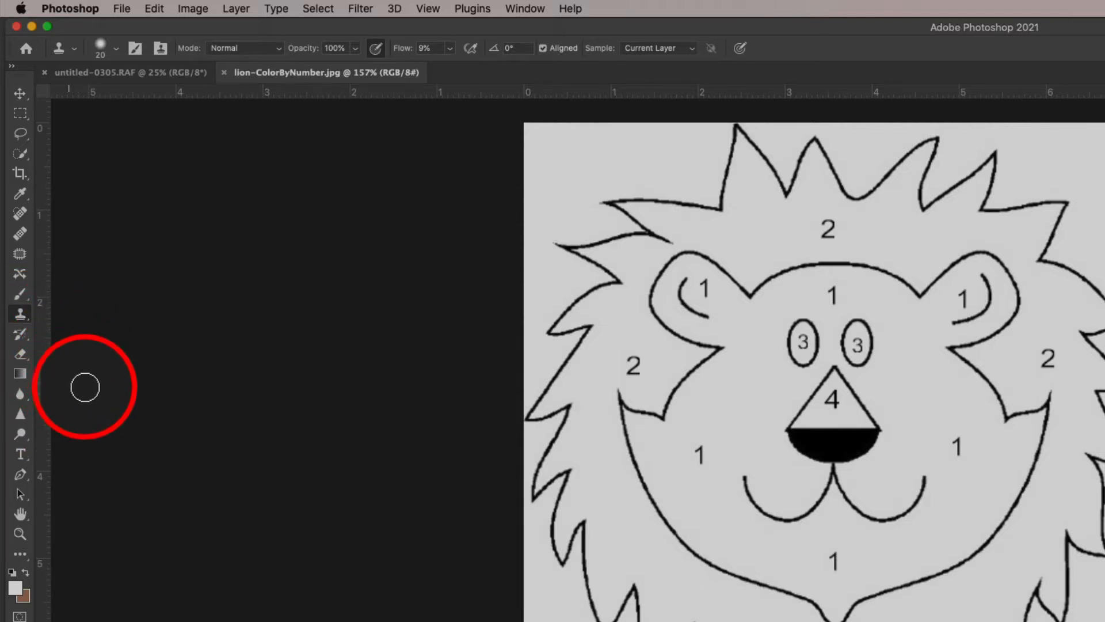
pyautogui.press('e')
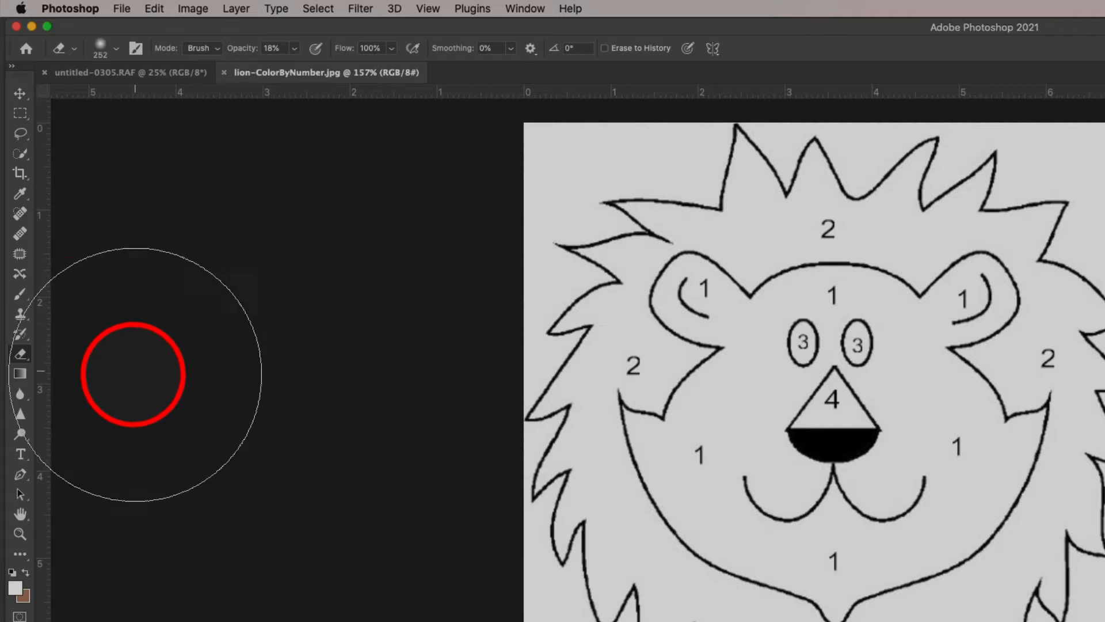
# - Activate the Brush tool and set its brush size to 79 px and hardness to 54%
pyautogui.click(24, 297)
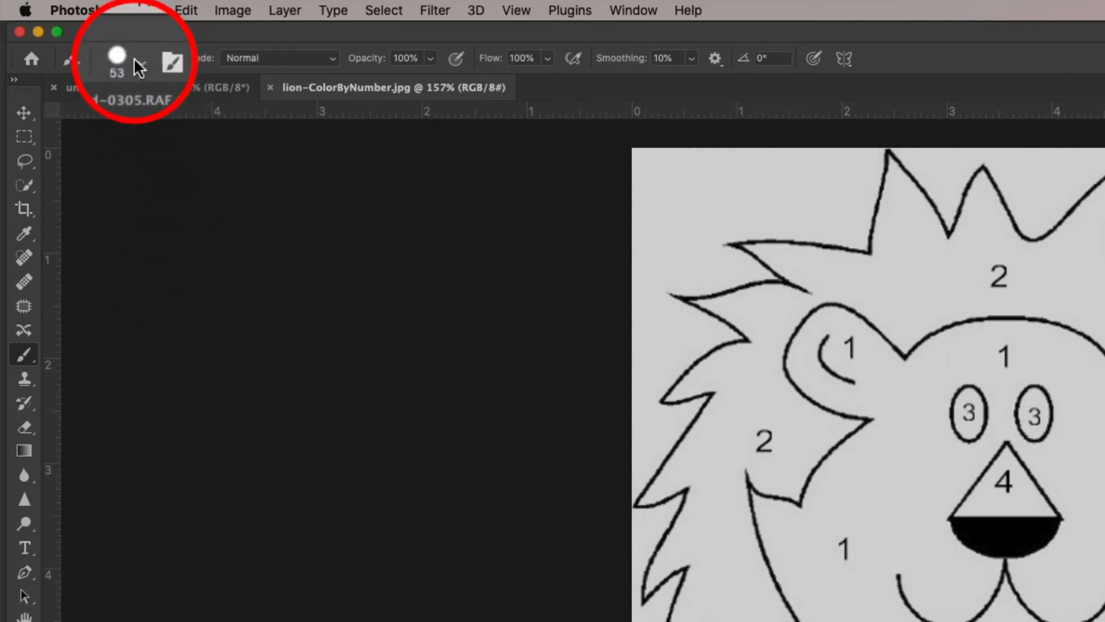
pyautogui.click(139, 66)
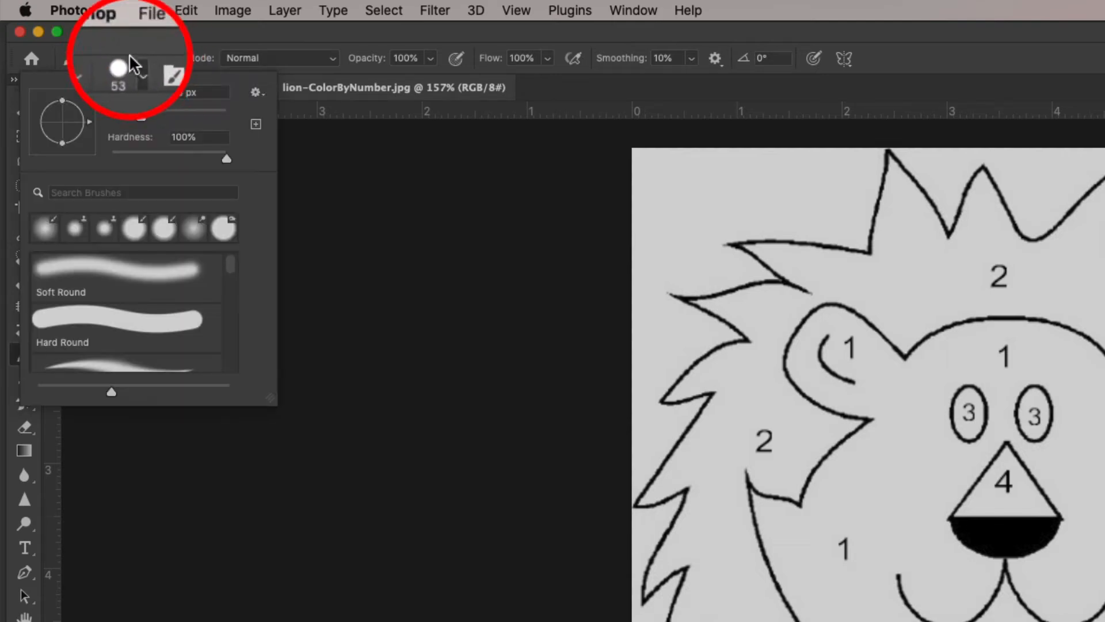
pyautogui.moveTo(150, 118)
pyautogui.mouseDown()
pyautogui.moveTo(140, 112)
pyautogui.moveTo(163, 113)
pyautogui.moveTo(123, 112)
pyautogui.moveTo(151, 115)
pyautogui.mouseUp()
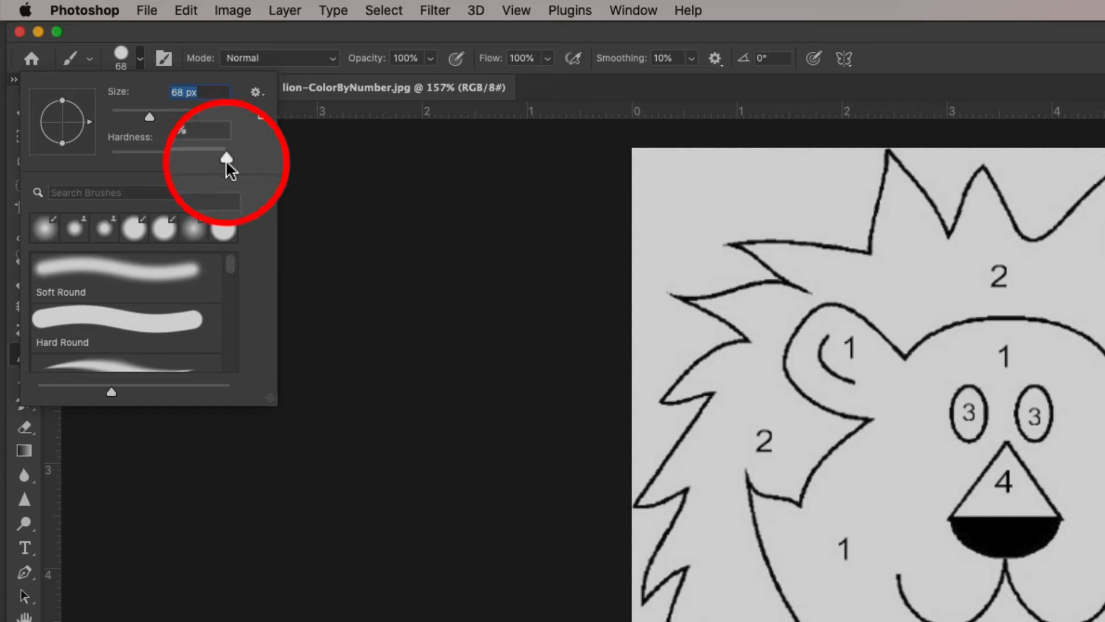
pyautogui.moveTo(227, 162)
pyautogui.mouseDown()
pyautogui.moveTo(123, 165)
pyautogui.moveTo(165, 163)
pyautogui.mouseUp()
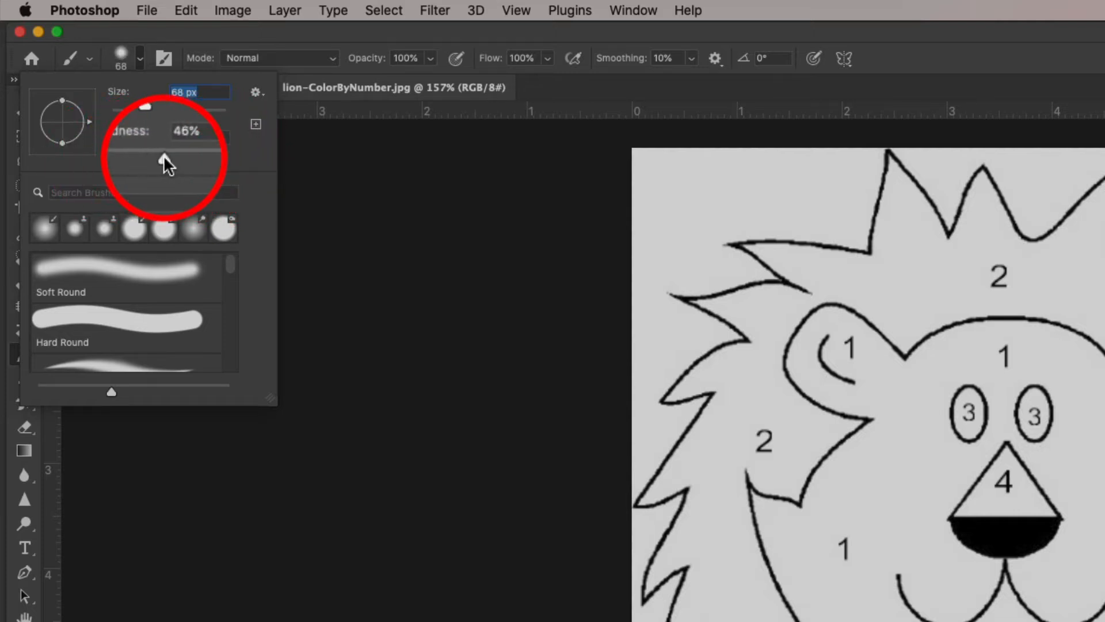
pyautogui.moveTo(153, 118)
pyautogui.mouseDown()
pyautogui.moveTo(181, 126)
pyautogui.moveTo(160, 123)
pyautogui.mouseUp()
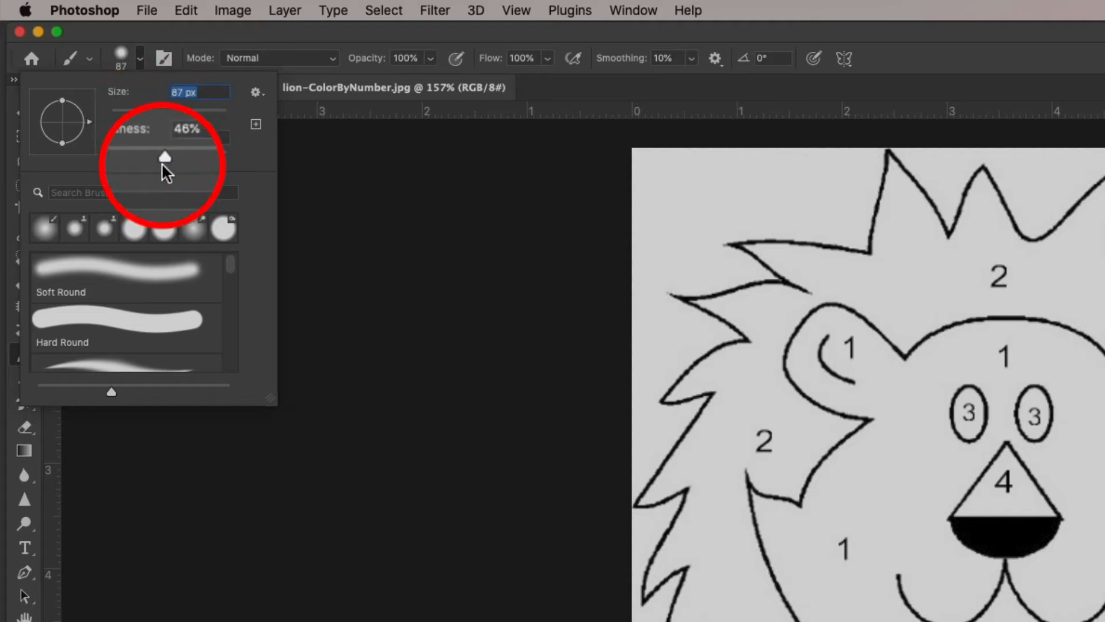
pyautogui.moveTo(163, 166); pyautogui.dragTo(173, 164)
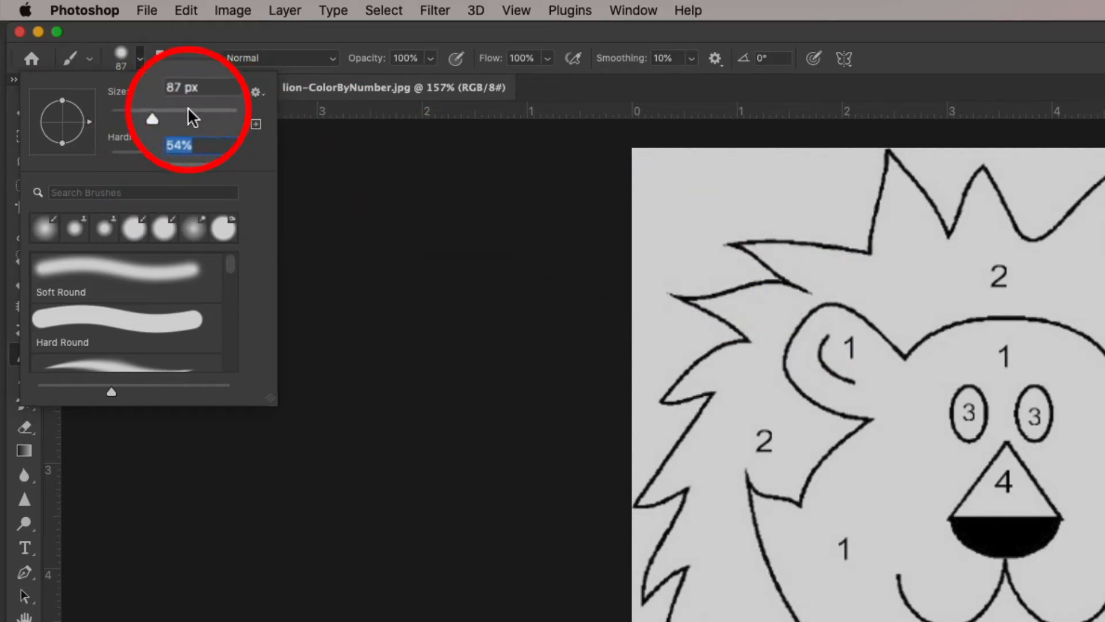
pyautogui.moveTo(157, 118); pyautogui.dragTo(124, 116)
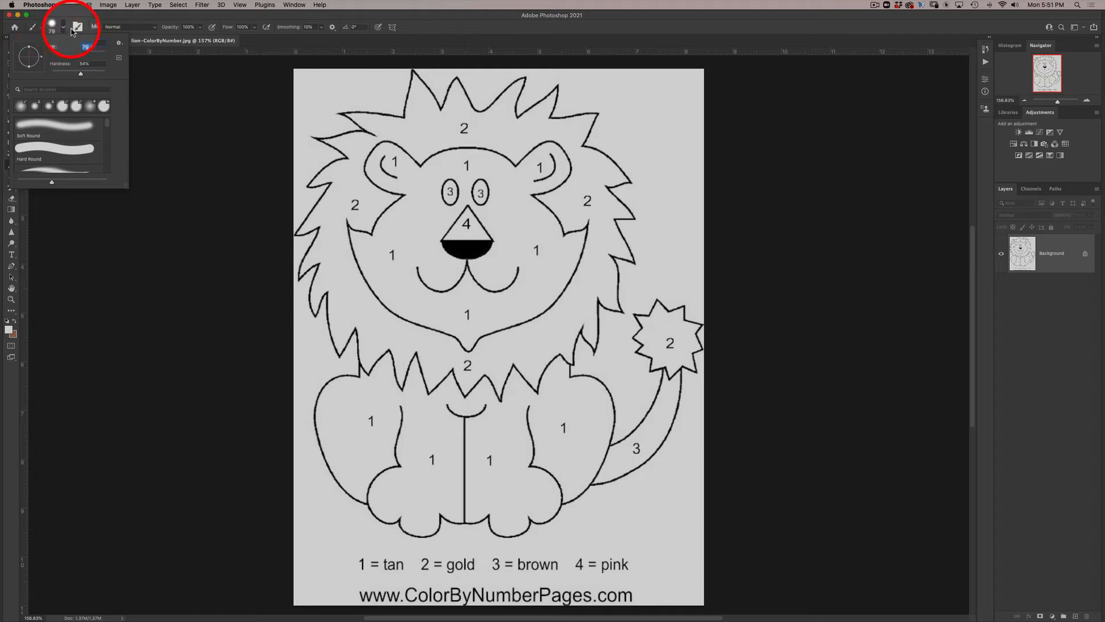
pyautogui.click(66, 31)
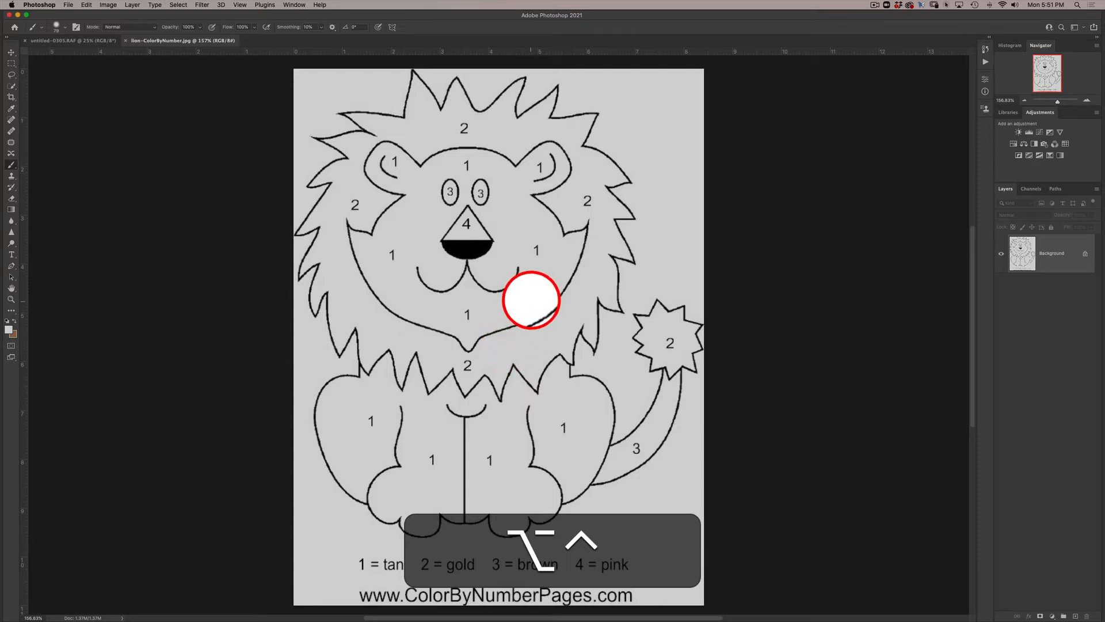
# - Adjust the brush's size and hardness interactively on the canvas, trying a very large size and finishing with a small brush
pyautogui.moveTo(531, 303); pyautogui.dragTo(536, 305)
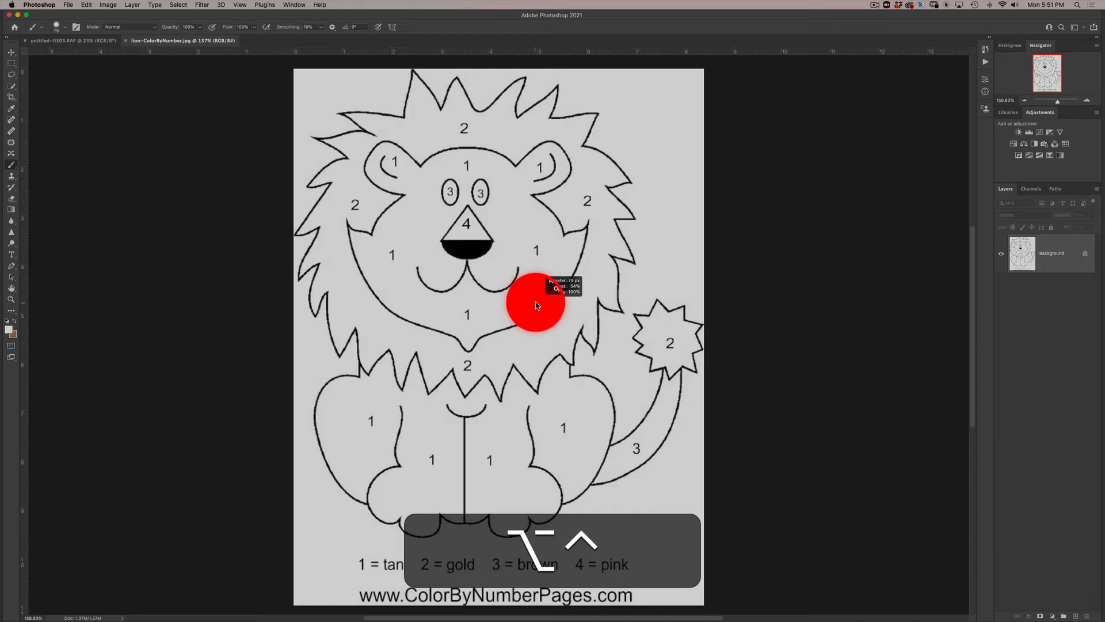
pyautogui.moveTo(536, 305)
pyautogui.mouseDown()
pyautogui.moveTo(712, 298)
pyautogui.moveTo(524, 304)
pyautogui.moveTo(570, 306)
pyautogui.moveTo(553, 128)
pyautogui.moveTo(536, 418)
pyautogui.moveTo(538, 299)
pyautogui.moveTo(532, 340)
pyautogui.mouseUp()
pyautogui.moveTo(557, 297)
pyautogui.mouseDown()
pyautogui.moveTo(567, 299)
pyautogui.moveTo(548, 316)
pyautogui.moveTo(590, 310)
pyautogui.moveTo(560, 313)
pyautogui.mouseUp()
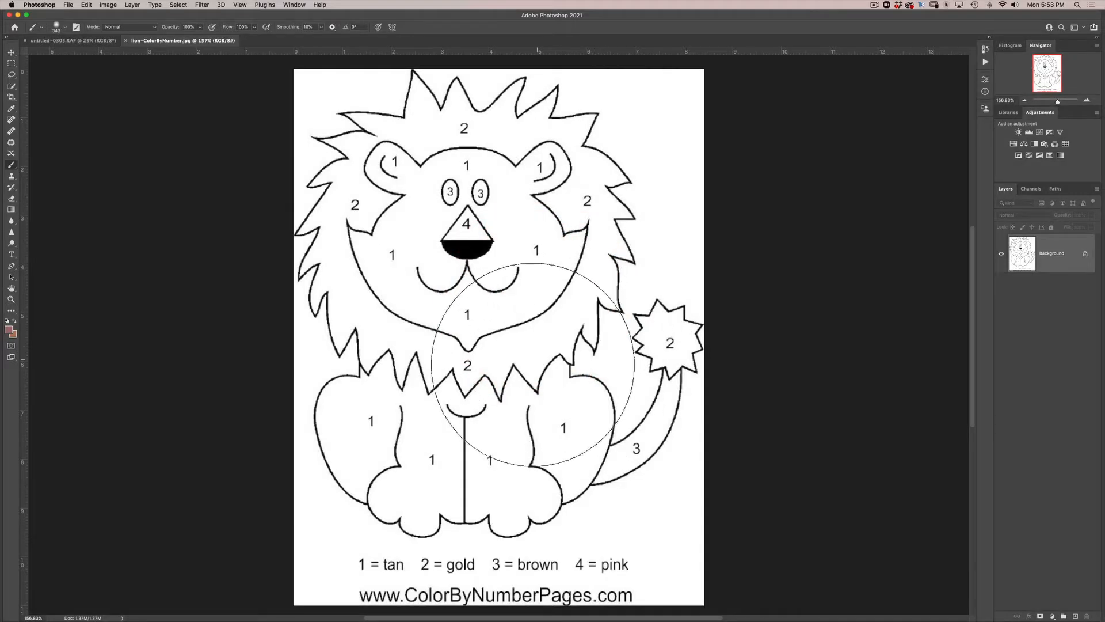
pyautogui.moveTo(528, 366); pyautogui.dragTo(429, 348)
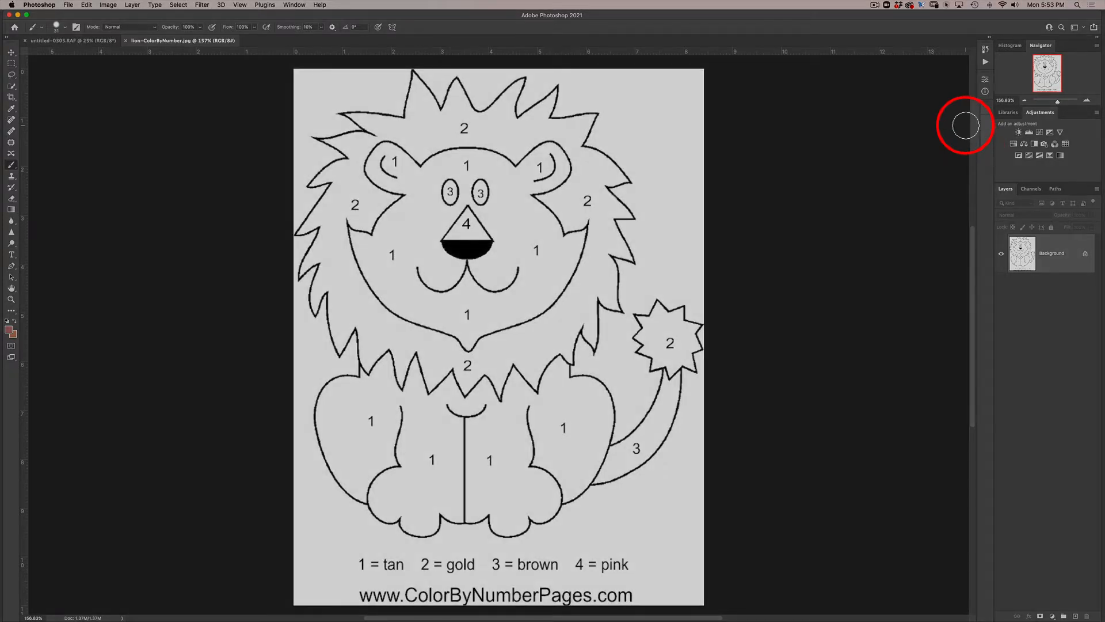
# - Practise zooming in and out of the lion drawing and panning across it, ending on the head at about 249%
pyautogui.press('super+equal')
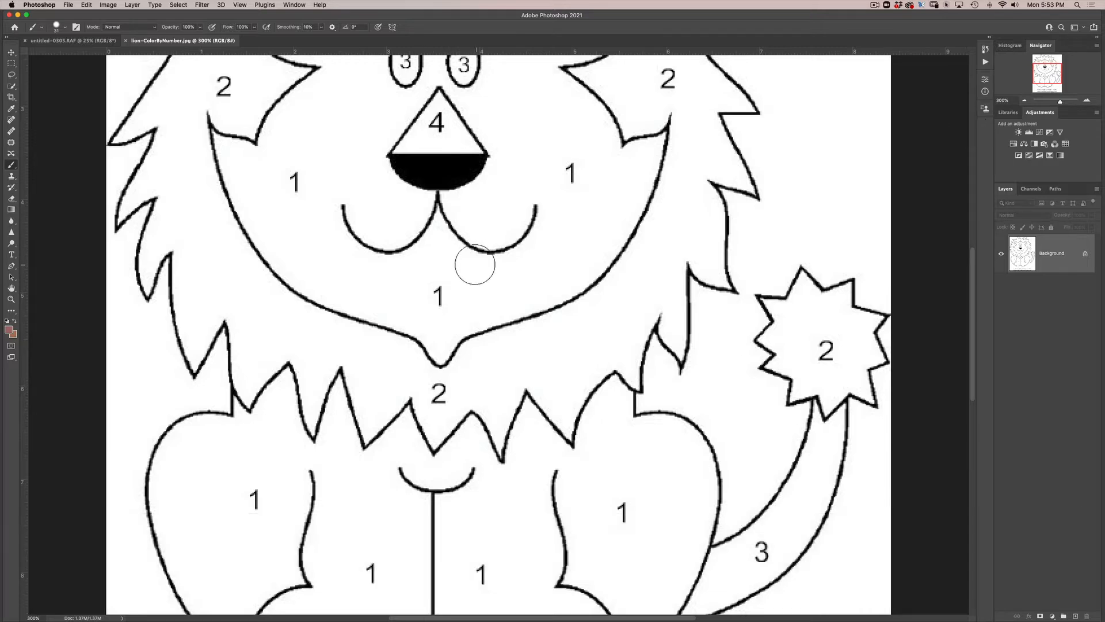
pyautogui.press('space')
pyautogui.moveTo(475, 264); pyautogui.dragTo(500, 564)
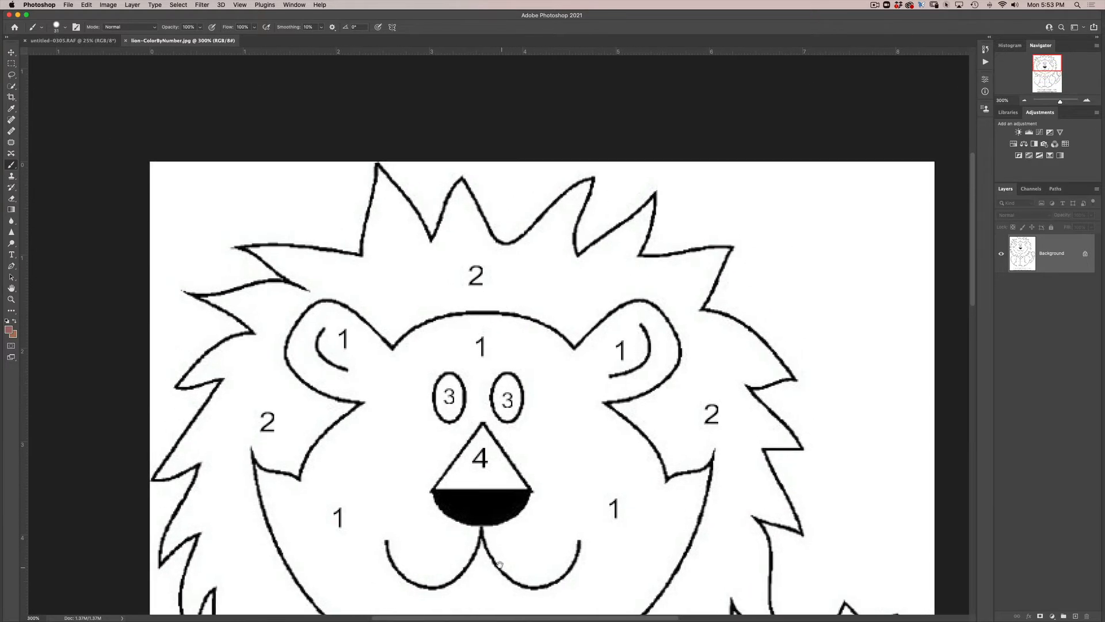
pyautogui.moveTo(1061, 102); pyautogui.dragTo(1061, 103)
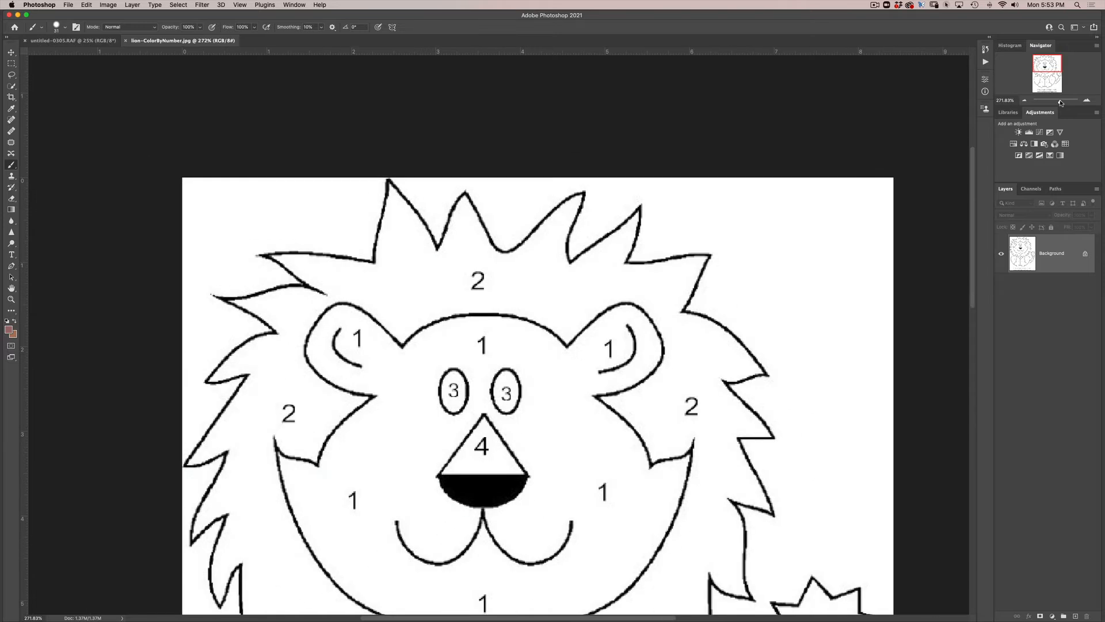
pyautogui.press('z')
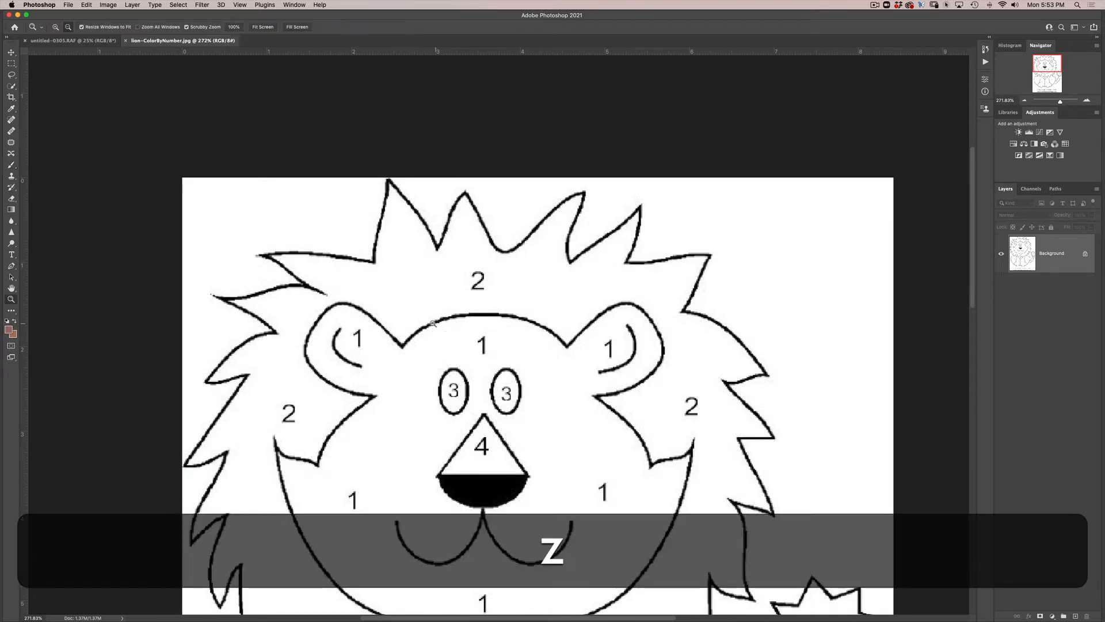
pyautogui.moveTo(470, 328); pyautogui.dragTo(520, 361)
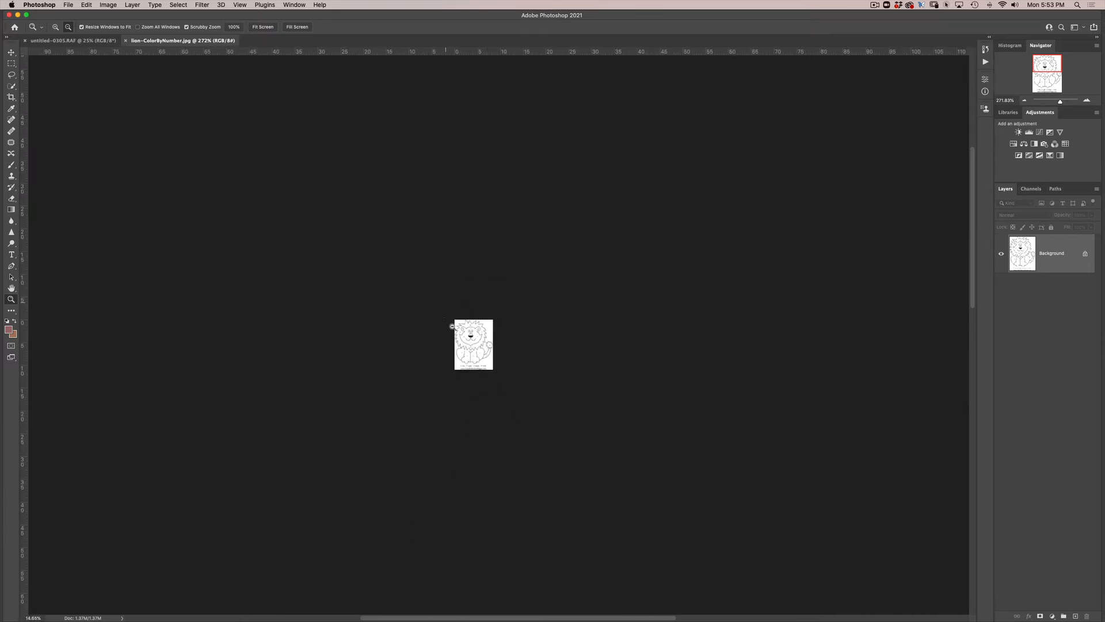
pyautogui.press('z')
pyautogui.moveTo(452, 326); pyautogui.dragTo(571, 476)
pyautogui.press('space')
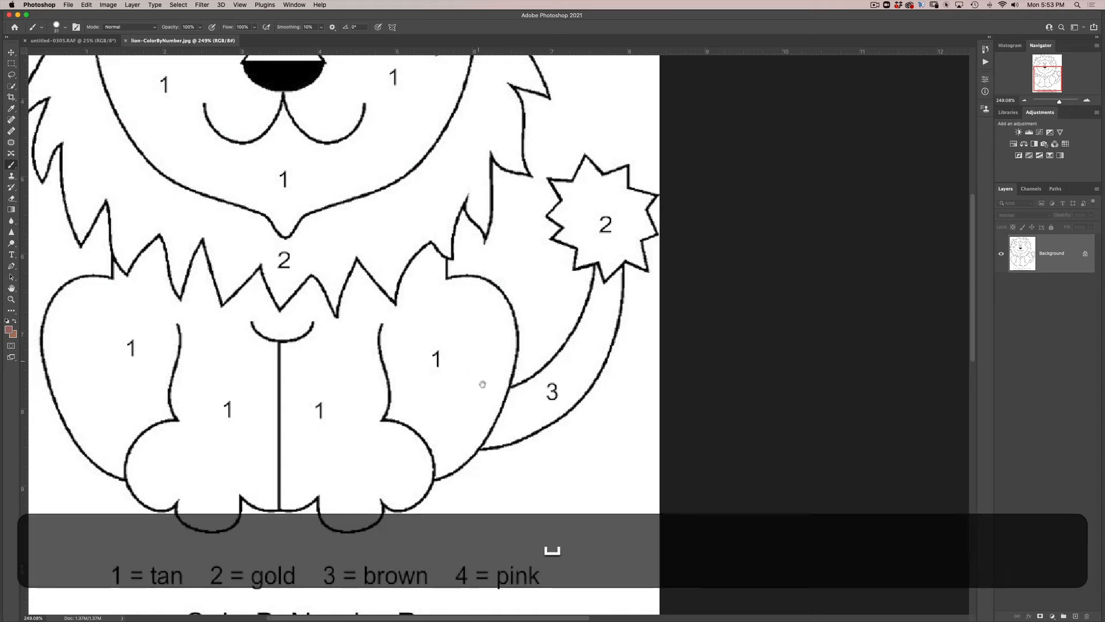
pyautogui.moveTo(489, 263); pyautogui.dragTo(761, 388)
pyautogui.moveTo(795, 542); pyautogui.dragTo(756, 611)
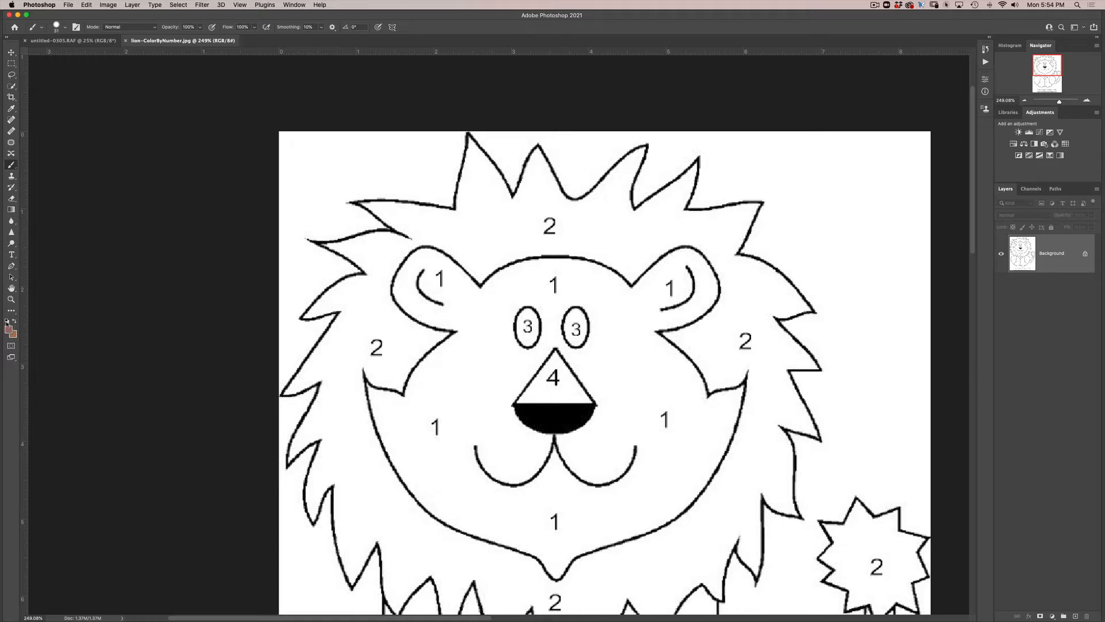
# - Reset the foreground and background colors to default, and pick a golden-brown foreground color with a 38° hue
pyautogui.press('d')
pyautogui.click(8, 329)
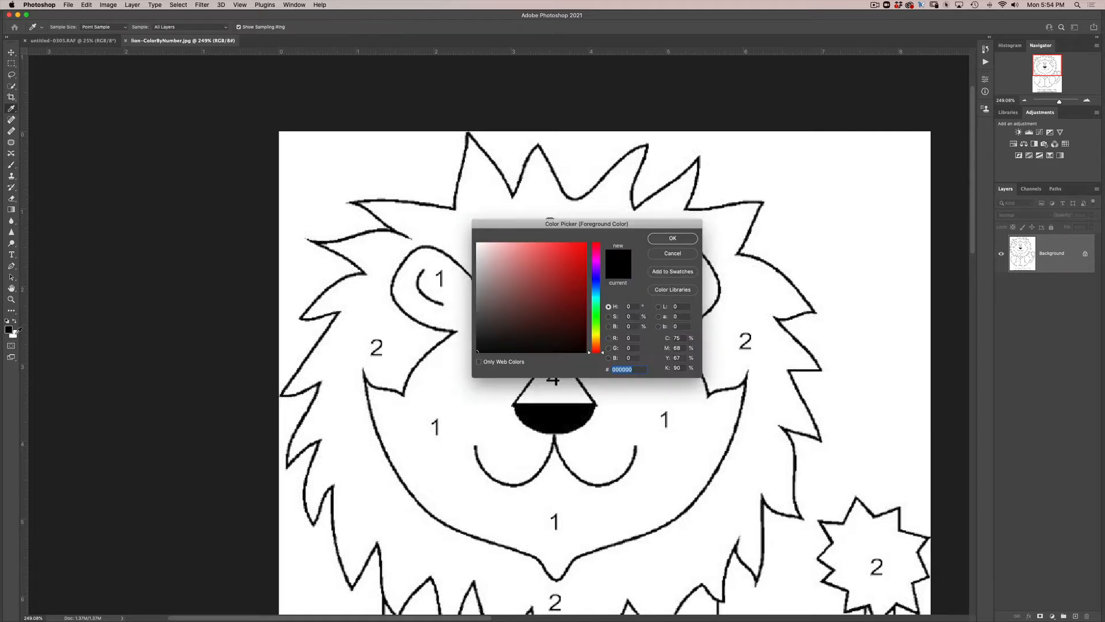
pyautogui.moveTo(579, 237); pyautogui.dragTo(773, 149)
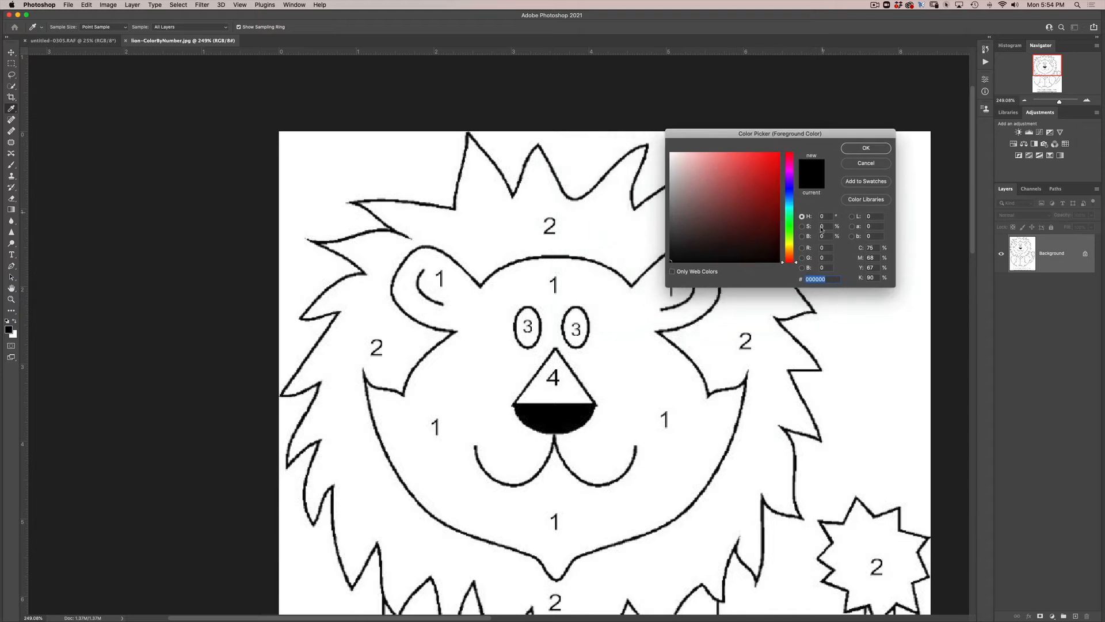
pyautogui.moveTo(799, 260)
pyautogui.mouseDown()
pyautogui.moveTo(797, 201)
pyautogui.moveTo(795, 252)
pyautogui.mouseUp()
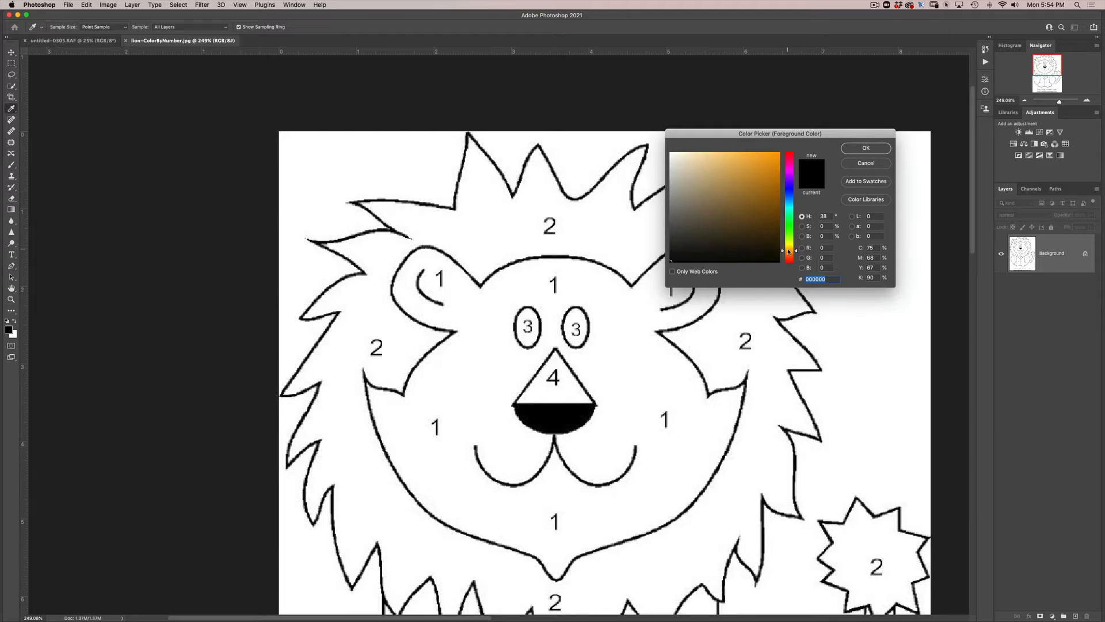
pyautogui.click(777, 155)
pyautogui.moveTo(776, 156); pyautogui.dragTo(778, 153)
pyautogui.moveTo(780, 151)
pyautogui.mouseDown()
pyautogui.moveTo(708, 196)
pyautogui.moveTo(671, 260)
pyautogui.moveTo(673, 154)
pyautogui.mouseUp()
pyautogui.moveTo(672, 154)
pyautogui.mouseDown()
pyautogui.moveTo(751, 216)
pyautogui.moveTo(776, 259)
pyautogui.mouseUp()
pyautogui.moveTo(711, 256)
pyautogui.mouseDown()
pyautogui.moveTo(752, 211)
pyautogui.moveTo(734, 201)
pyautogui.moveTo(730, 238)
pyautogui.moveTo(757, 180)
pyautogui.mouseUp()
pyautogui.click(865, 149)
# - Reduce the brush size and paint the first tall spike at the top of the lion's mane golden brown
pyautogui.press('b')
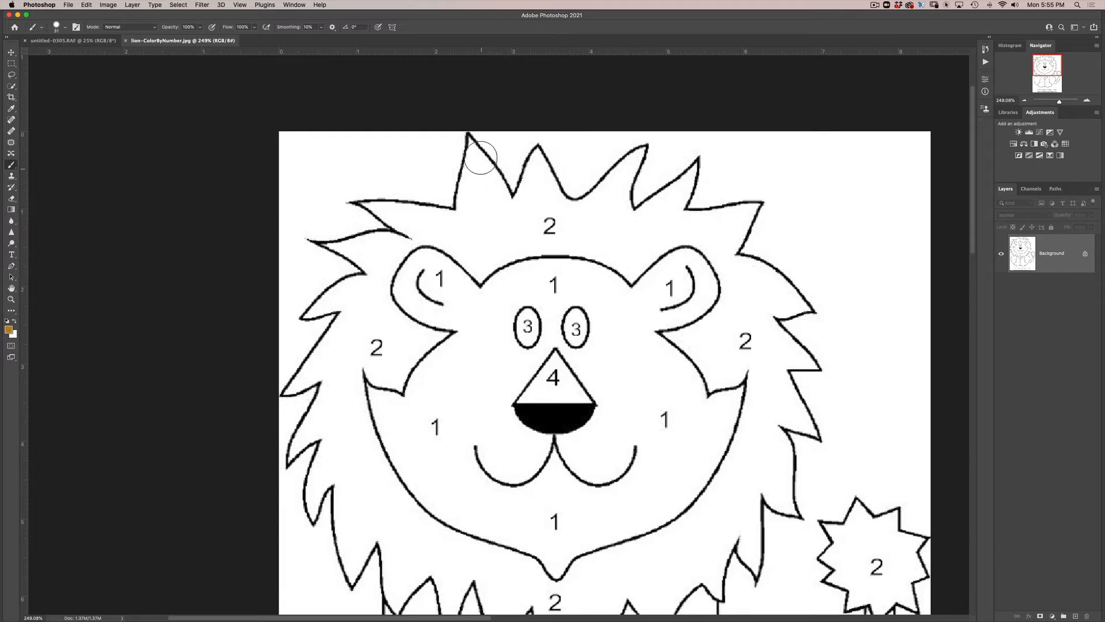
pyautogui.hotkey('ctrl', 'alt')
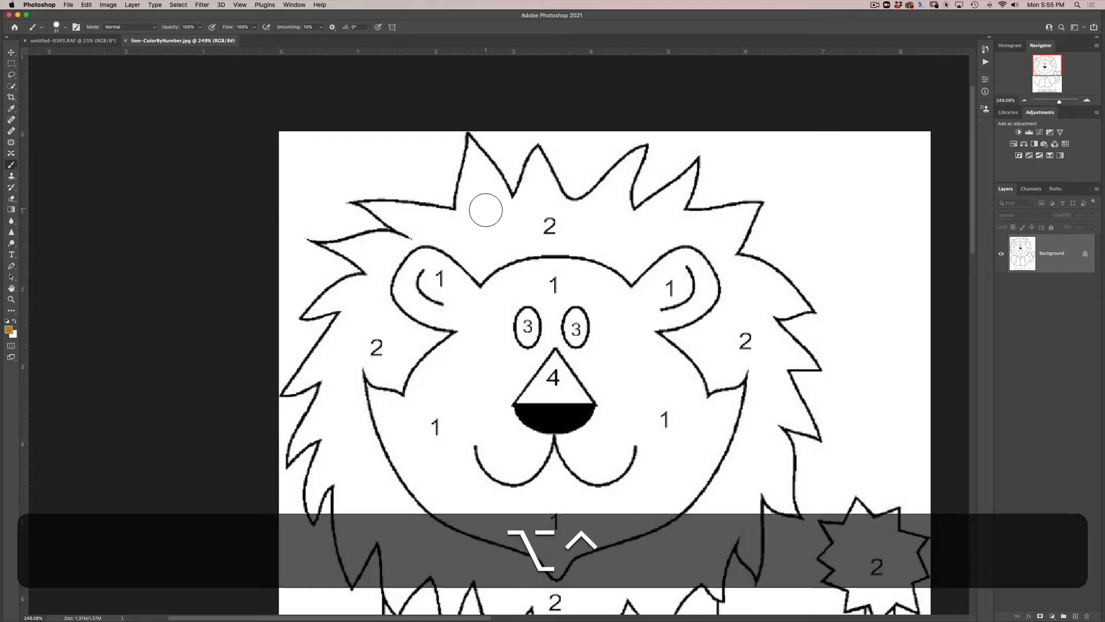
pyautogui.moveTo(487, 218)
pyautogui.mouseDown()
pyautogui.moveTo(471, 188)
pyautogui.moveTo(465, 217)
pyautogui.moveTo(469, 185)
pyautogui.moveTo(462, 202)
pyautogui.moveTo(471, 141)
pyautogui.moveTo(506, 201)
pyautogui.moveTo(478, 176)
pyautogui.moveTo(481, 194)
pyautogui.moveTo(466, 202)
pyautogui.moveTo(477, 150)
pyautogui.moveTo(461, 192)
pyautogui.mouseUp()
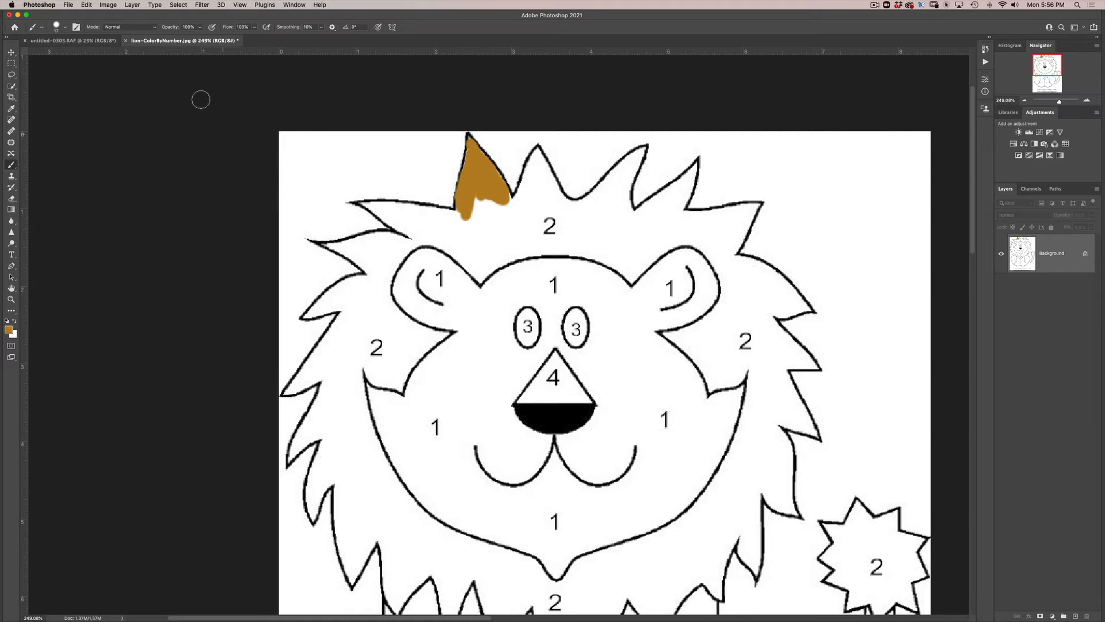
# - Try several opacity values for the brush and settle on 20%
pyautogui.click(199, 28)
pyautogui.click(482, 185)
pyautogui.press('2')
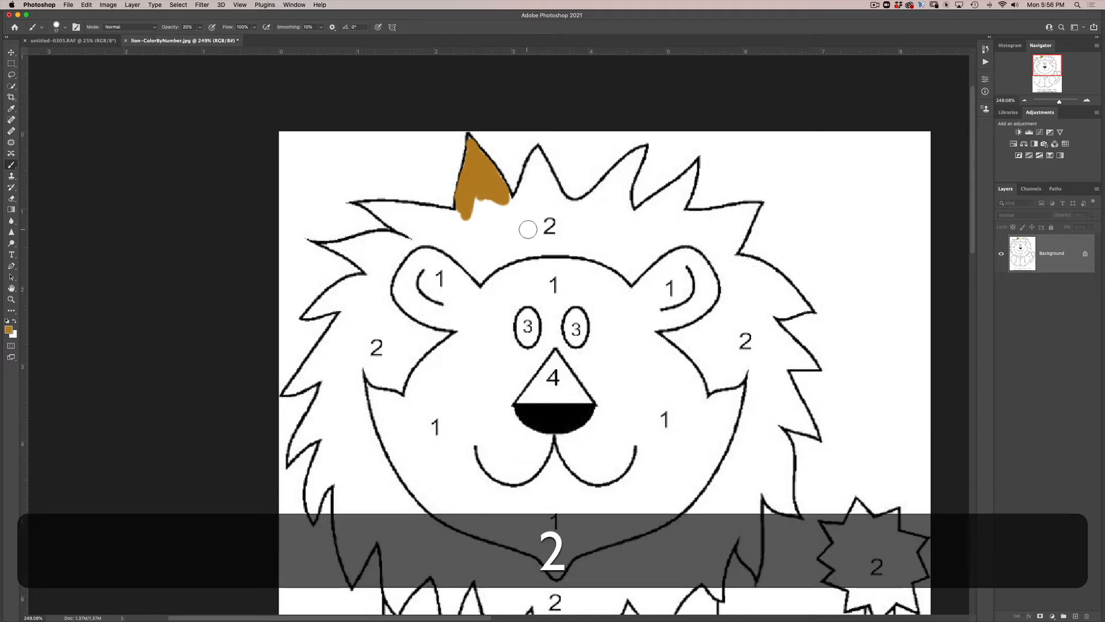
pyautogui.press('3')
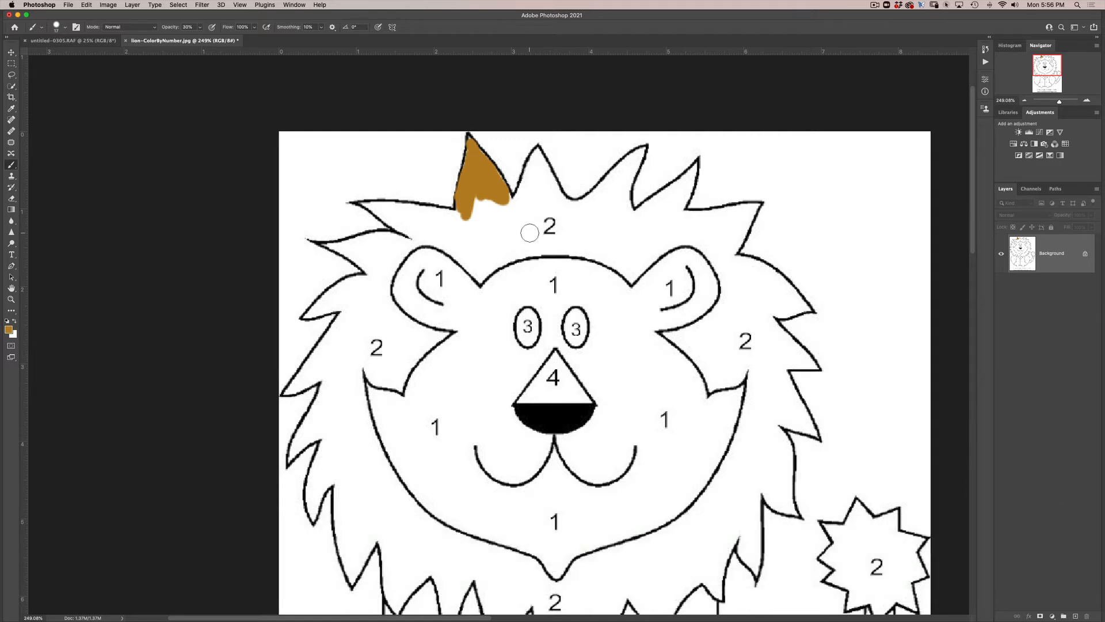
pyautogui.press('3')
pyautogui.press('3')
pyautogui.press('3')
pyautogui.press('4')
pyautogui.press('2')
# - Paint the second spike at the top of the mane with overlapping strokes at 20% opacity to build up the gold
pyautogui.moveTo(518, 202)
pyautogui.mouseDown()
pyautogui.moveTo(539, 153)
pyautogui.moveTo(559, 200)
pyautogui.moveTo(538, 163)
pyautogui.moveTo(552, 199)
pyautogui.moveTo(537, 171)
pyautogui.moveTo(529, 204)
pyautogui.moveTo(537, 177)
pyautogui.moveTo(512, 208)
pyautogui.moveTo(530, 189)
pyautogui.moveTo(520, 218)
pyautogui.moveTo(550, 192)
pyautogui.moveTo(561, 223)
pyautogui.mouseUp()
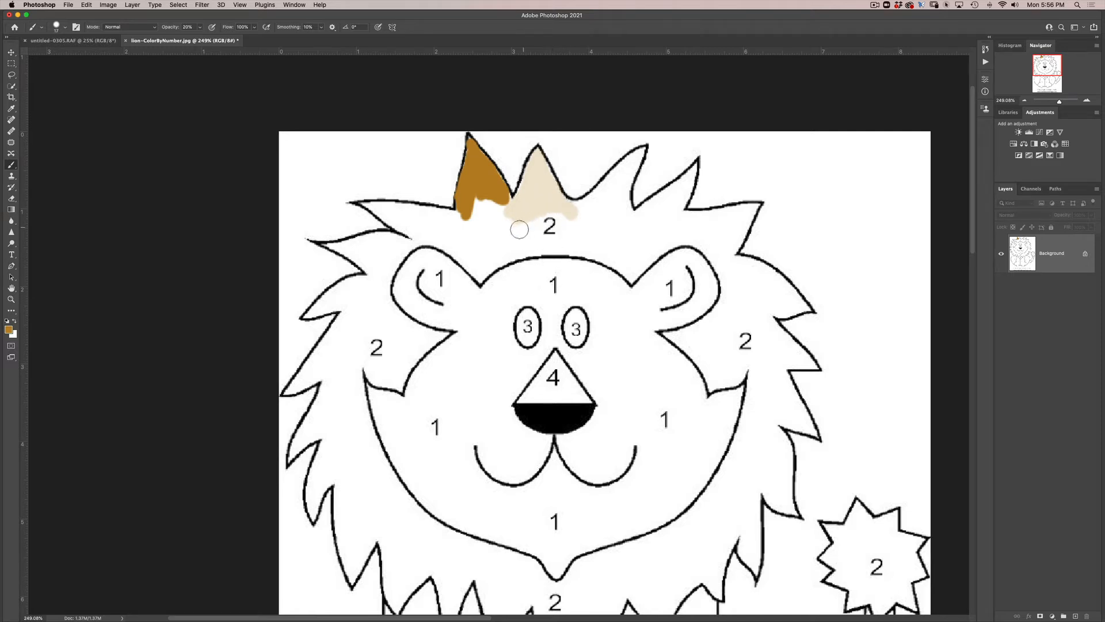
pyautogui.moveTo(513, 215)
pyautogui.mouseDown()
pyautogui.moveTo(532, 188)
pyautogui.moveTo(508, 219)
pyautogui.moveTo(535, 157)
pyautogui.mouseUp()
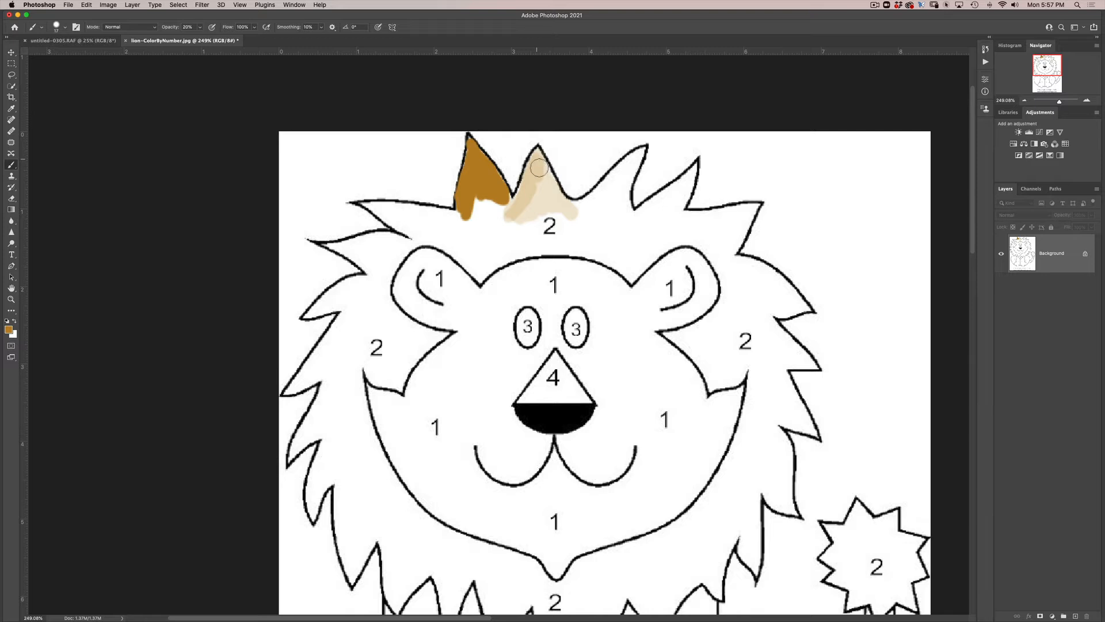
pyautogui.moveTo(542, 200)
pyautogui.mouseDown()
pyautogui.moveTo(531, 232)
pyautogui.moveTo(524, 215)
pyautogui.moveTo(510, 239)
pyautogui.moveTo(523, 202)
pyautogui.moveTo(496, 224)
pyautogui.moveTo(499, 243)
pyautogui.moveTo(524, 213)
pyautogui.moveTo(516, 243)
pyautogui.moveTo(531, 170)
pyautogui.moveTo(550, 195)
pyautogui.moveTo(537, 192)
pyautogui.moveTo(537, 166)
pyautogui.moveTo(564, 209)
pyautogui.moveTo(549, 210)
pyautogui.moveTo(545, 194)
pyautogui.moveTo(510, 218)
pyautogui.moveTo(538, 158)
pyautogui.mouseUp()
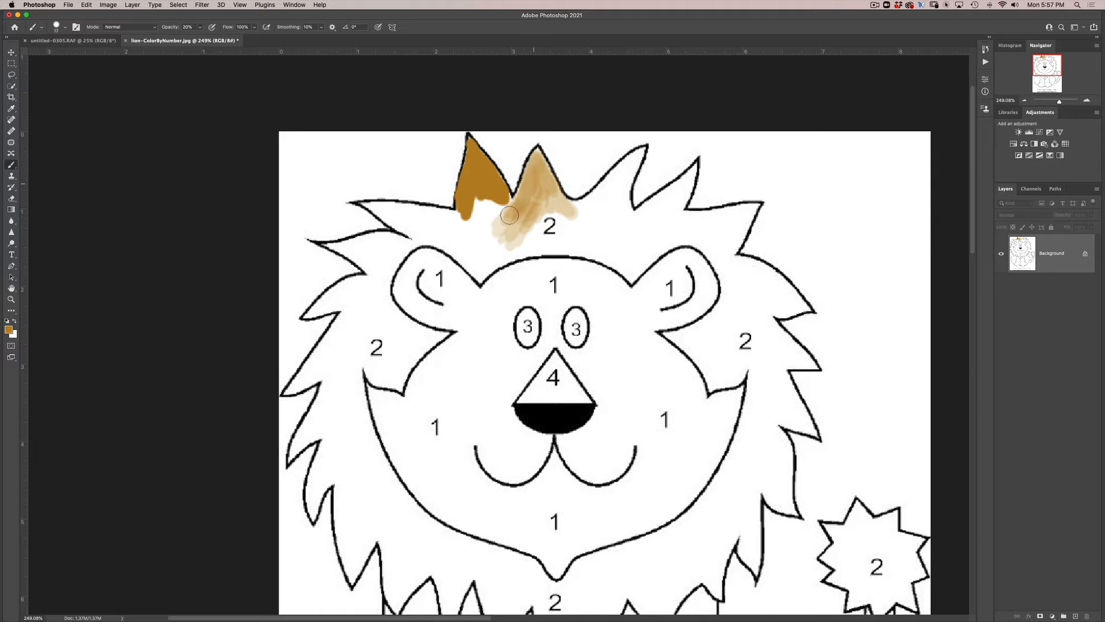
# - Finish the second mane spike and paint the third one golden brown with the brush at 100% opacity and 4% flow
pyautogui.moveTo(506, 204)
pyautogui.mouseDown()
pyautogui.moveTo(500, 221)
pyautogui.moveTo(515, 228)
pyautogui.moveTo(544, 189)
pyautogui.moveTo(559, 203)
pyautogui.moveTo(557, 190)
pyautogui.mouseUp()
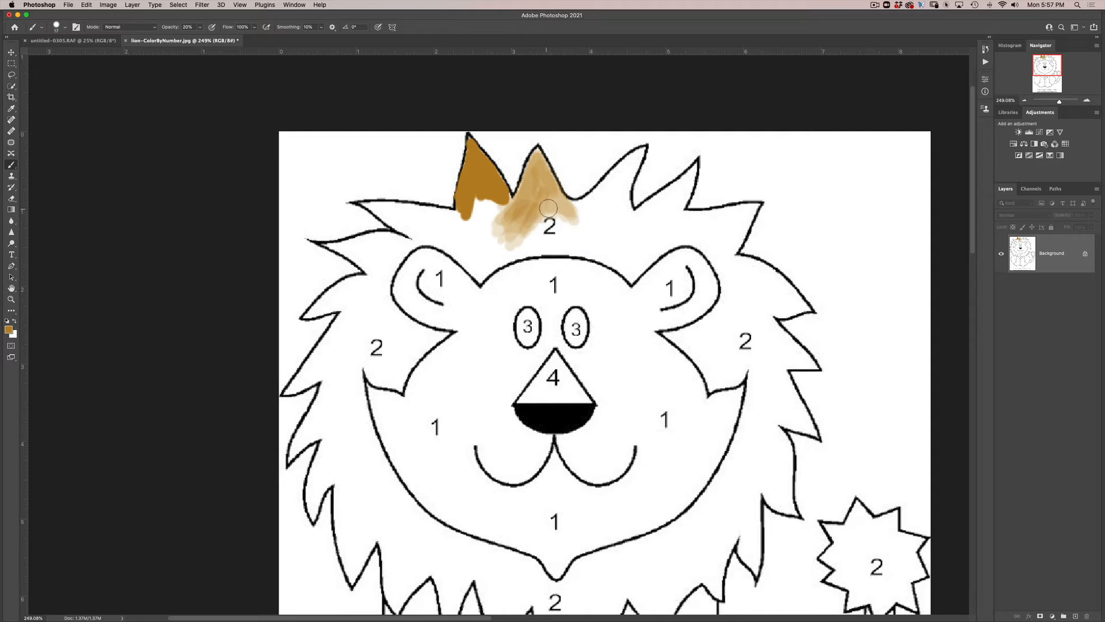
pyautogui.click(199, 28)
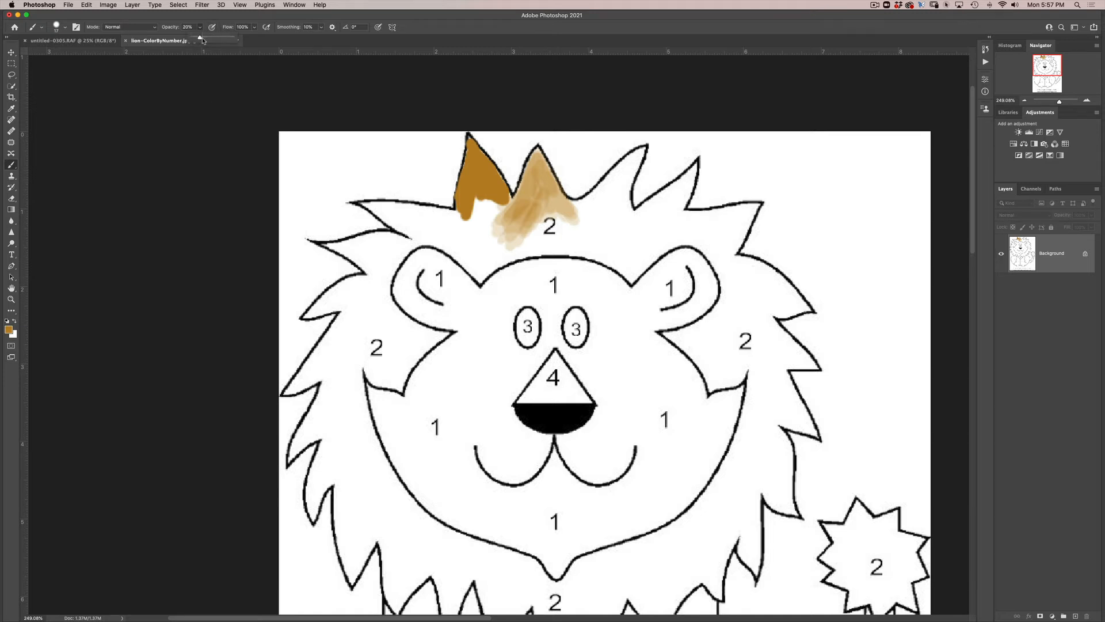
pyautogui.click(256, 28)
pyautogui.moveTo(588, 212); pyautogui.dragTo(604, 184)
pyautogui.moveTo(624, 165); pyautogui.dragTo(634, 156)
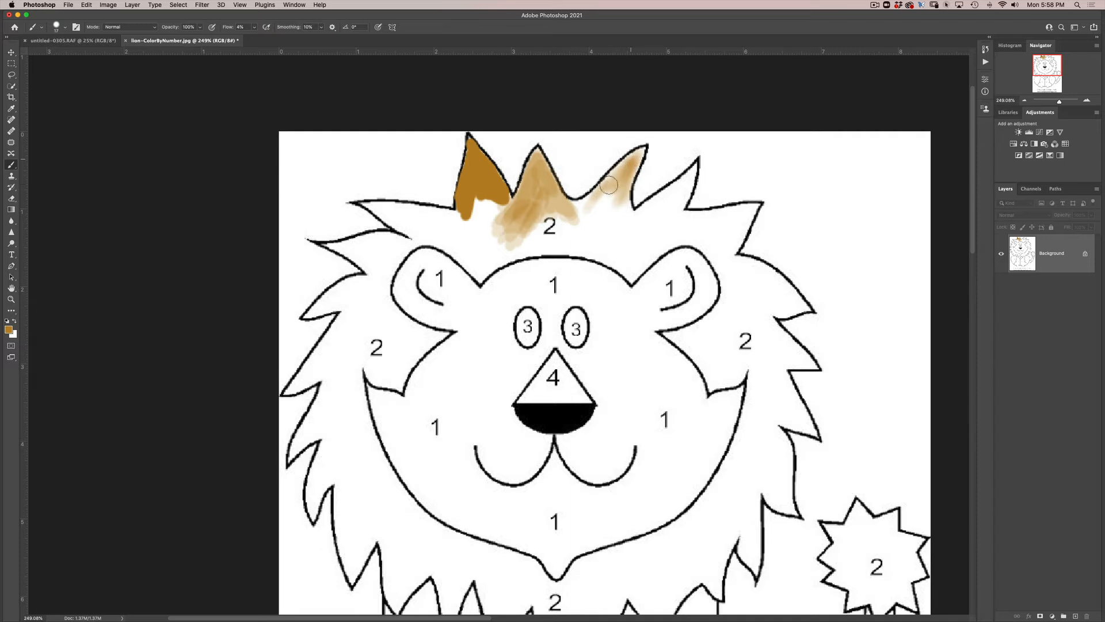
pyautogui.moveTo(642, 152)
pyautogui.mouseDown()
pyautogui.moveTo(632, 178)
pyautogui.moveTo(637, 155)
pyautogui.moveTo(597, 187)
pyautogui.moveTo(605, 184)
pyautogui.moveTo(591, 196)
pyautogui.moveTo(607, 185)
pyautogui.moveTo(590, 214)
pyautogui.moveTo(626, 187)
pyautogui.moveTo(625, 215)
pyautogui.moveTo(641, 151)
pyautogui.mouseUp()
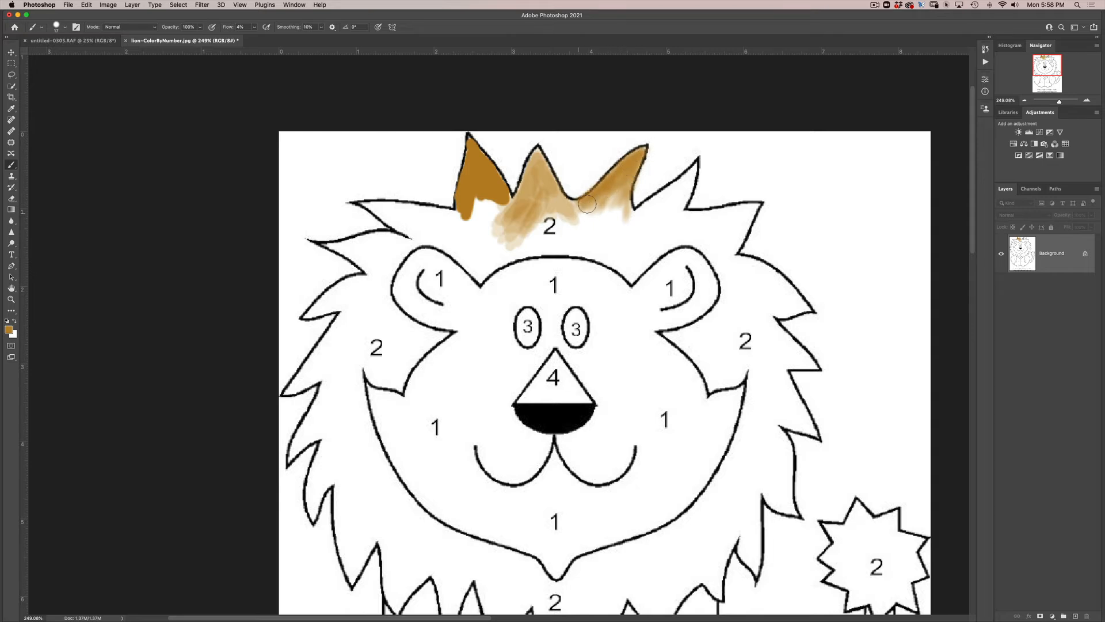
pyautogui.moveTo(568, 205)
pyautogui.mouseDown()
pyautogui.moveTo(582, 217)
pyautogui.moveTo(619, 189)
pyautogui.moveTo(623, 203)
pyautogui.mouseUp()
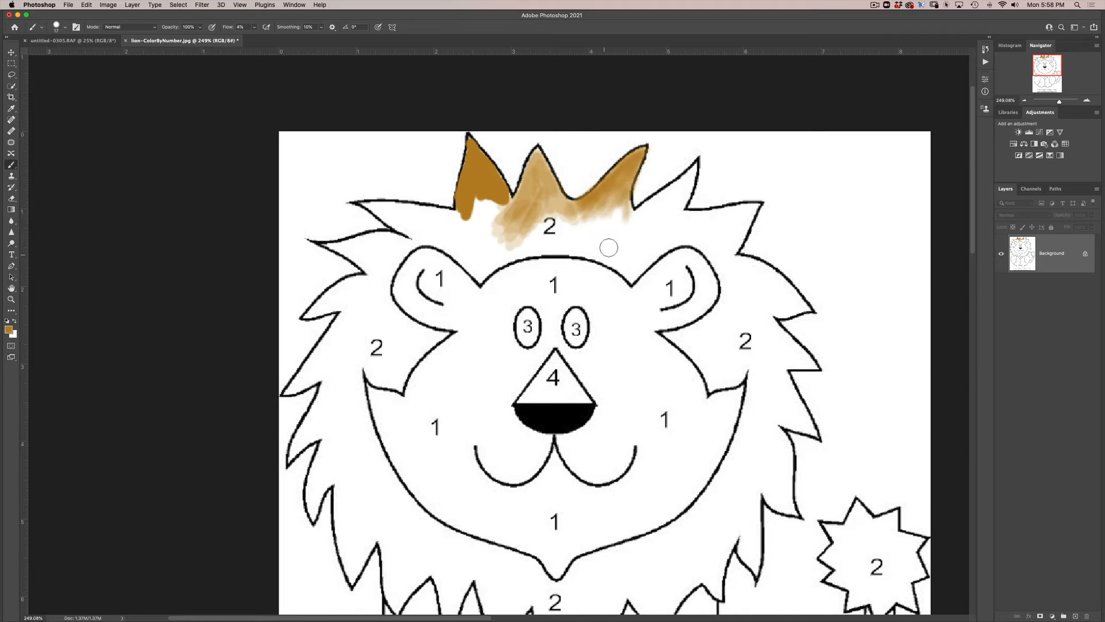
# - Enlarge the brush and build up golden brown across the top of the mane, including the fourth spike and the area above the right ear
pyautogui.hotkey('ctrl', 'alt')
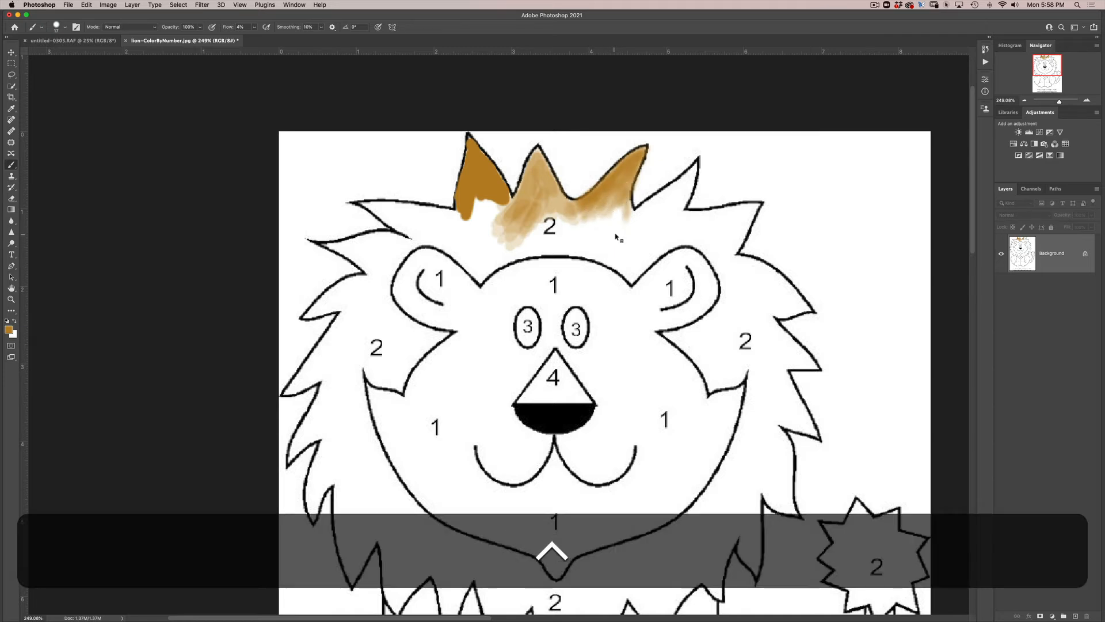
pyautogui.moveTo(607, 232)
pyautogui.mouseDown()
pyautogui.moveTo(619, 204)
pyautogui.moveTo(577, 237)
pyautogui.moveTo(596, 204)
pyautogui.moveTo(563, 217)
pyautogui.moveTo(588, 214)
pyautogui.moveTo(546, 208)
pyautogui.moveTo(565, 217)
pyautogui.moveTo(554, 221)
pyautogui.moveTo(540, 173)
pyautogui.moveTo(513, 233)
pyautogui.moveTo(523, 247)
pyautogui.moveTo(557, 208)
pyautogui.moveTo(567, 240)
pyautogui.moveTo(596, 244)
pyautogui.moveTo(647, 219)
pyautogui.moveTo(612, 208)
pyautogui.moveTo(622, 229)
pyautogui.moveTo(646, 221)
pyautogui.moveTo(685, 181)
pyautogui.moveTo(665, 201)
pyautogui.moveTo(671, 173)
pyautogui.moveTo(691, 168)
pyautogui.moveTo(669, 212)
pyautogui.mouseUp()
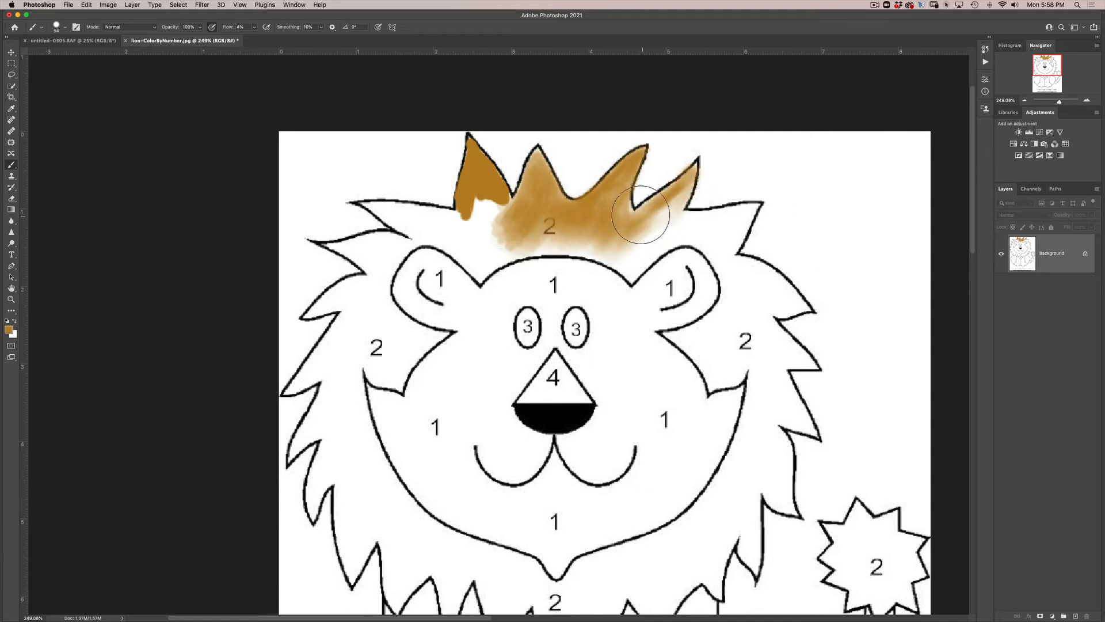
pyautogui.moveTo(663, 211)
pyautogui.mouseDown()
pyautogui.moveTo(662, 234)
pyautogui.moveTo(693, 219)
pyautogui.moveTo(681, 211)
pyautogui.moveTo(695, 213)
pyautogui.moveTo(667, 224)
pyautogui.moveTo(676, 200)
pyautogui.moveTo(654, 216)
pyautogui.moveTo(685, 183)
pyautogui.moveTo(619, 232)
pyautogui.moveTo(631, 219)
pyautogui.moveTo(641, 226)
pyautogui.moveTo(636, 249)
pyautogui.moveTo(729, 223)
pyautogui.moveTo(714, 240)
pyautogui.moveTo(743, 215)
pyautogui.moveTo(688, 222)
pyautogui.moveTo(734, 211)
pyautogui.moveTo(705, 238)
pyautogui.moveTo(727, 228)
pyautogui.moveTo(723, 256)
pyautogui.moveTo(614, 229)
pyautogui.moveTo(620, 215)
pyautogui.moveTo(620, 238)
pyautogui.moveTo(652, 233)
pyautogui.moveTo(671, 204)
pyautogui.moveTo(646, 221)
pyautogui.mouseUp()
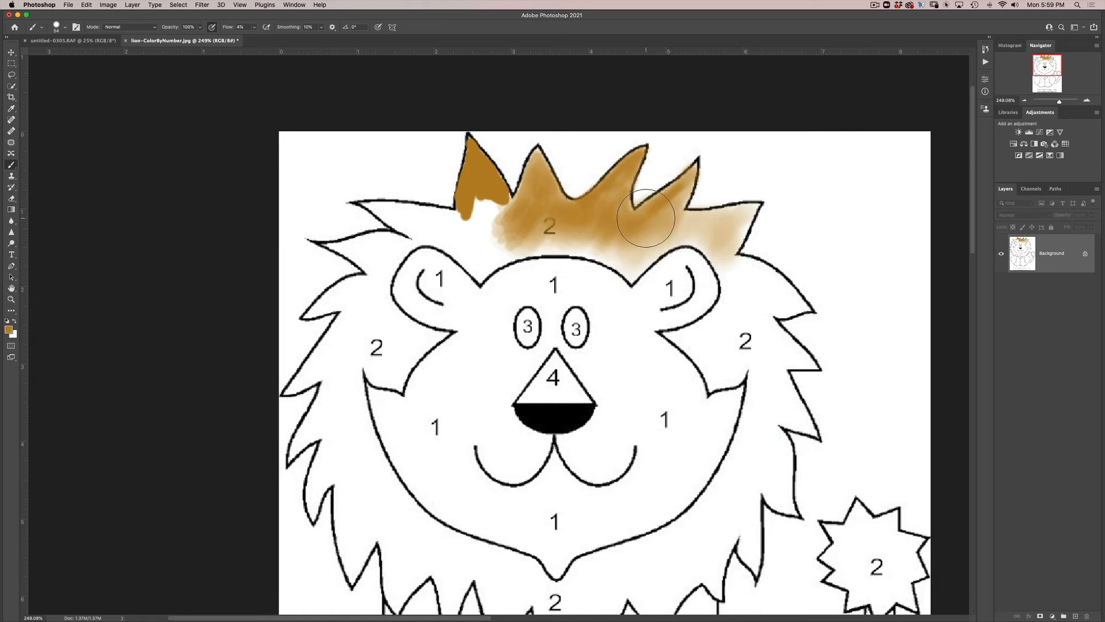
# - Pick a bright yellow foreground color and brush it softly along the lower edge of the mane above the forehead and ears
pyautogui.click(8, 329)
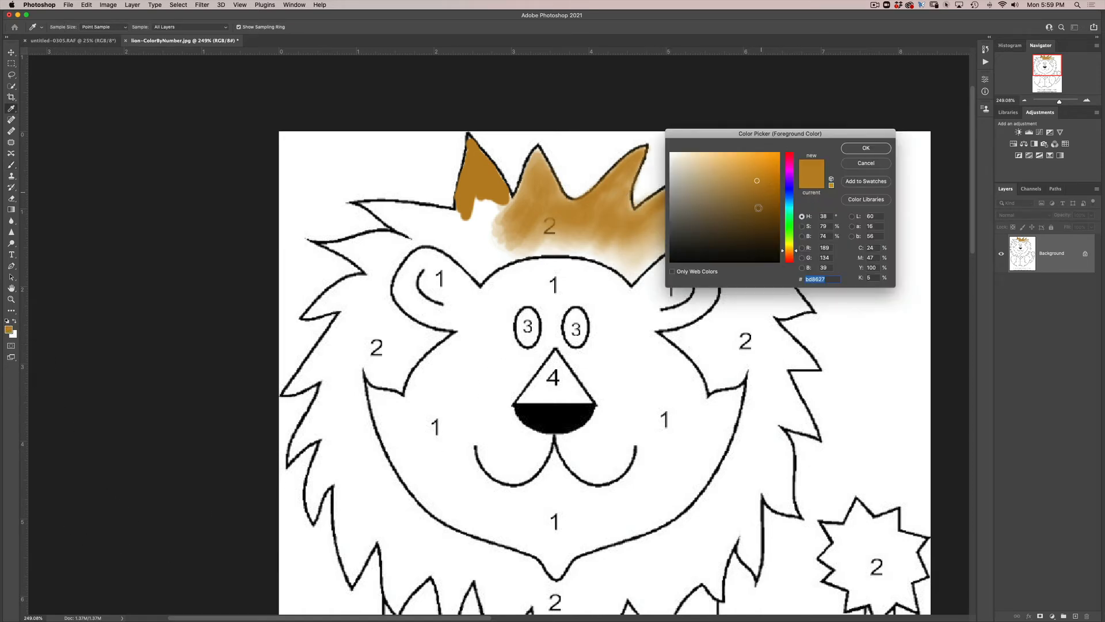
pyautogui.moveTo(797, 252); pyautogui.dragTo(794, 246)
pyautogui.moveTo(773, 167); pyautogui.dragTo(754, 174)
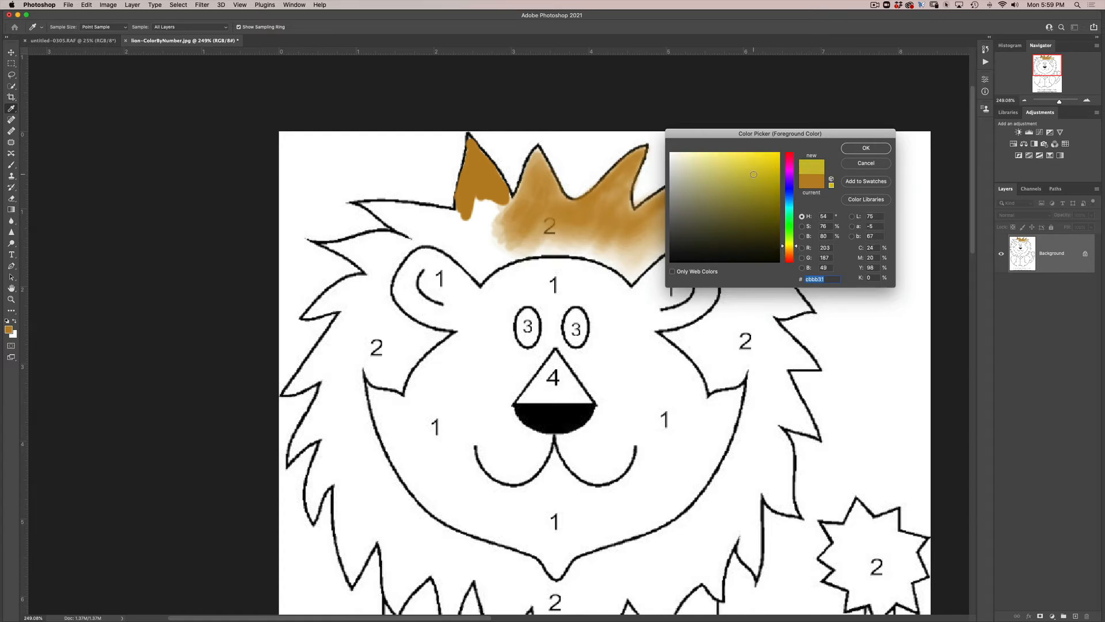
pyautogui.click(750, 163)
pyautogui.click(858, 149)
pyautogui.press('b')
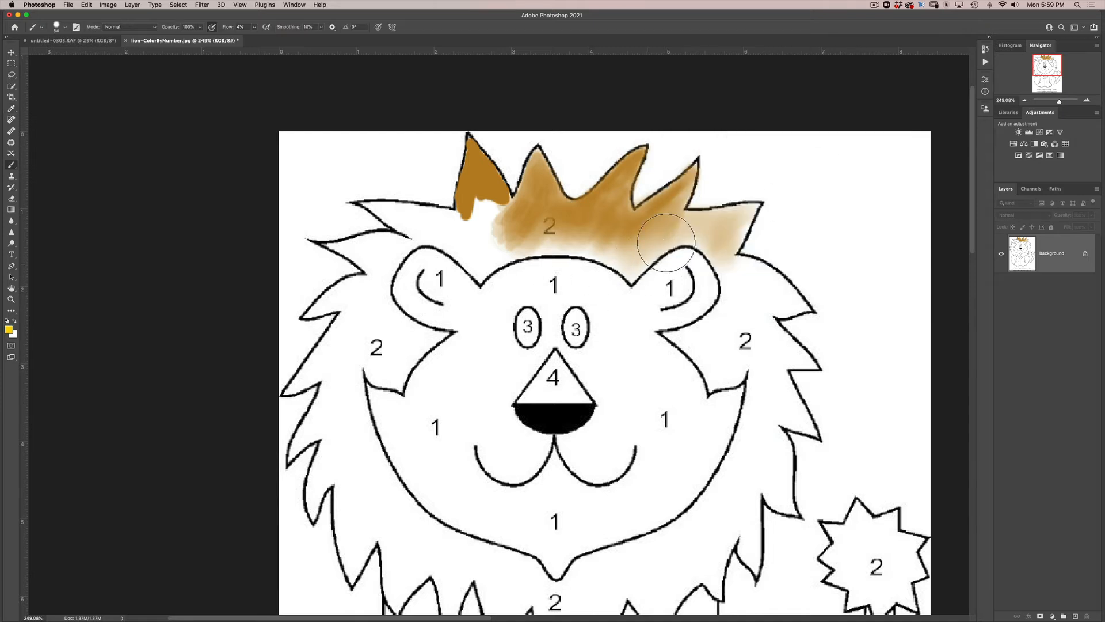
pyautogui.moveTo(665, 242)
pyautogui.mouseDown()
pyautogui.moveTo(639, 265)
pyautogui.moveTo(653, 239)
pyautogui.moveTo(605, 251)
pyautogui.moveTo(611, 239)
pyautogui.moveTo(634, 253)
pyautogui.moveTo(668, 222)
pyautogui.moveTo(617, 231)
pyautogui.moveTo(671, 206)
pyautogui.moveTo(663, 231)
pyautogui.moveTo(711, 230)
pyautogui.moveTo(724, 272)
pyautogui.moveTo(733, 231)
pyautogui.moveTo(663, 241)
pyautogui.moveTo(634, 258)
pyautogui.moveTo(511, 247)
pyautogui.moveTo(478, 267)
pyautogui.moveTo(509, 217)
pyautogui.moveTo(488, 218)
pyautogui.moveTo(490, 229)
pyautogui.moveTo(475, 230)
pyautogui.moveTo(621, 232)
pyautogui.moveTo(599, 256)
pyautogui.mouseUp()
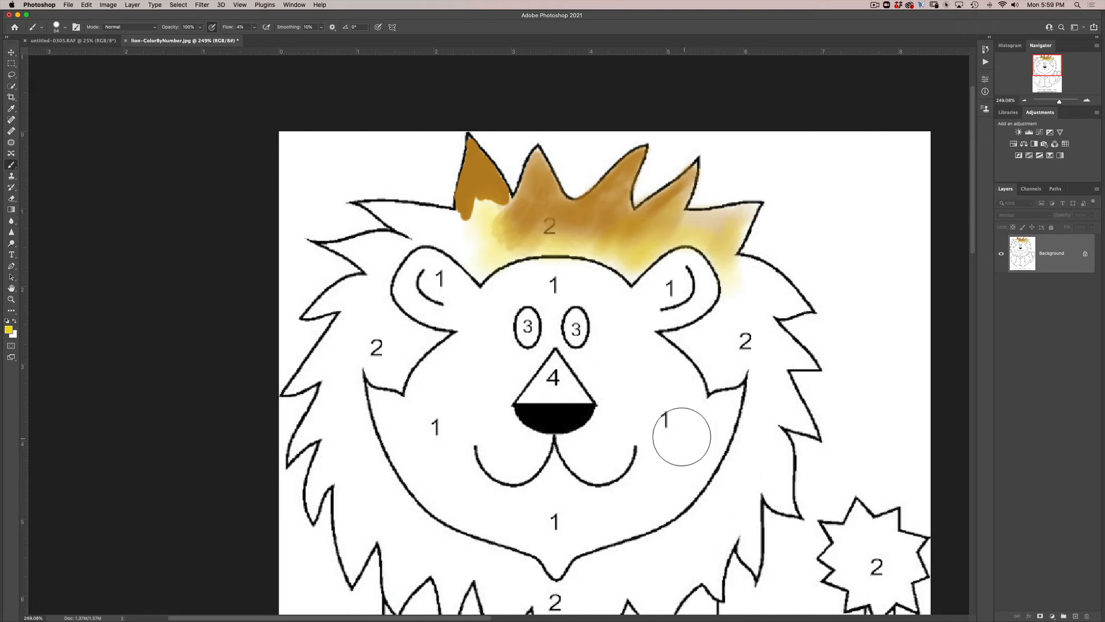
# - Pick an orange-red foreground color with a 14° hue and paint the triangular nose area with a smaller brush
pyautogui.click(8, 329)
pyautogui.click(790, 251)
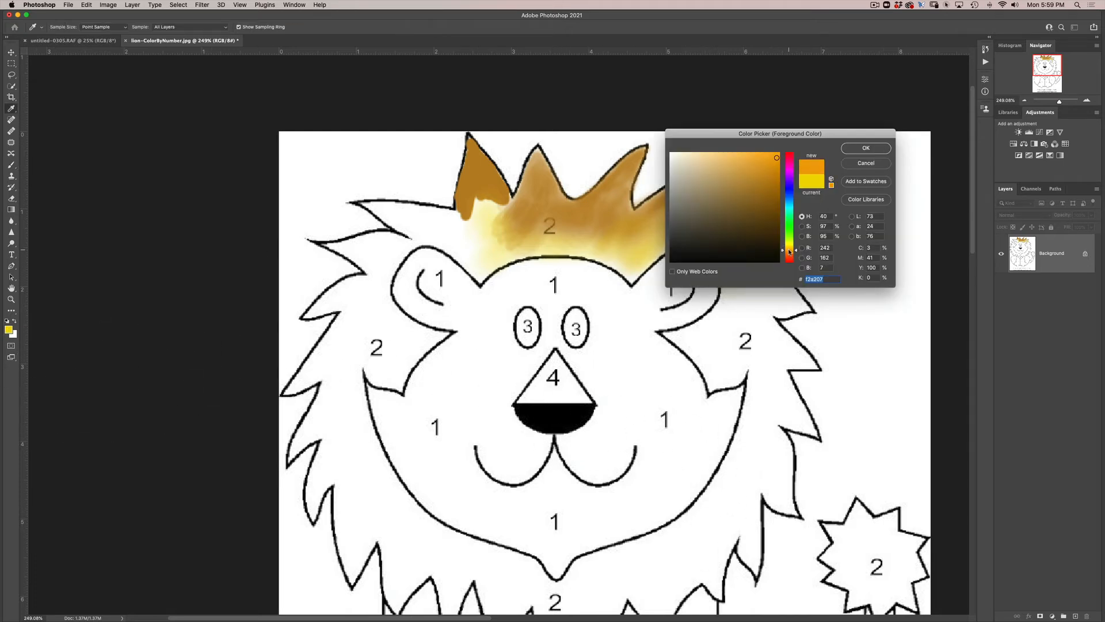
pyautogui.click(790, 259)
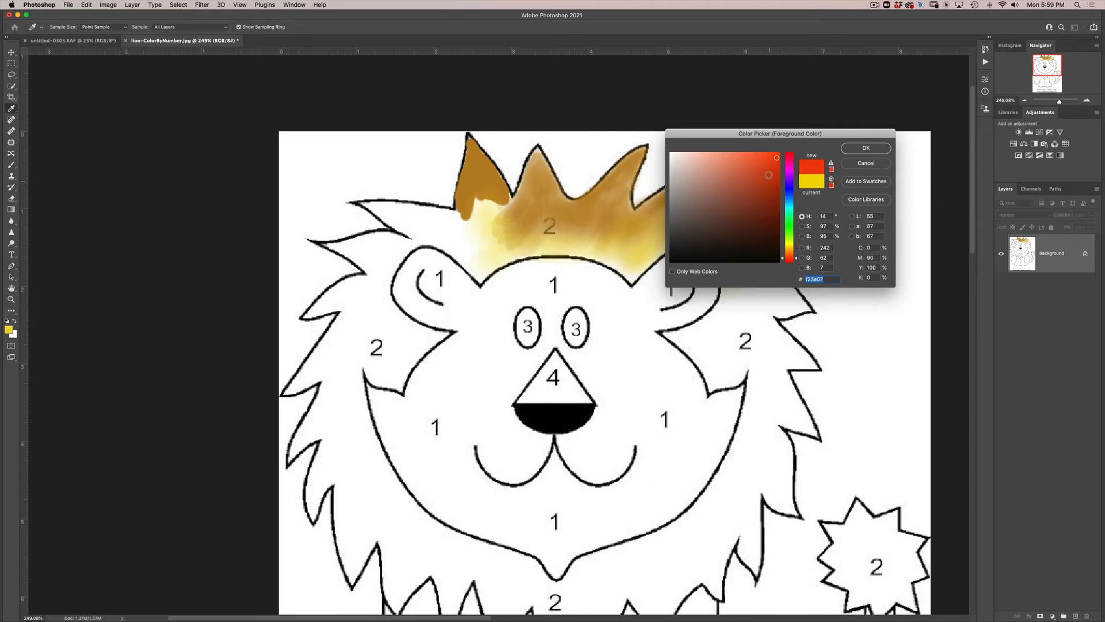
pyautogui.click(772, 176)
pyautogui.click(858, 151)
pyautogui.press('b')
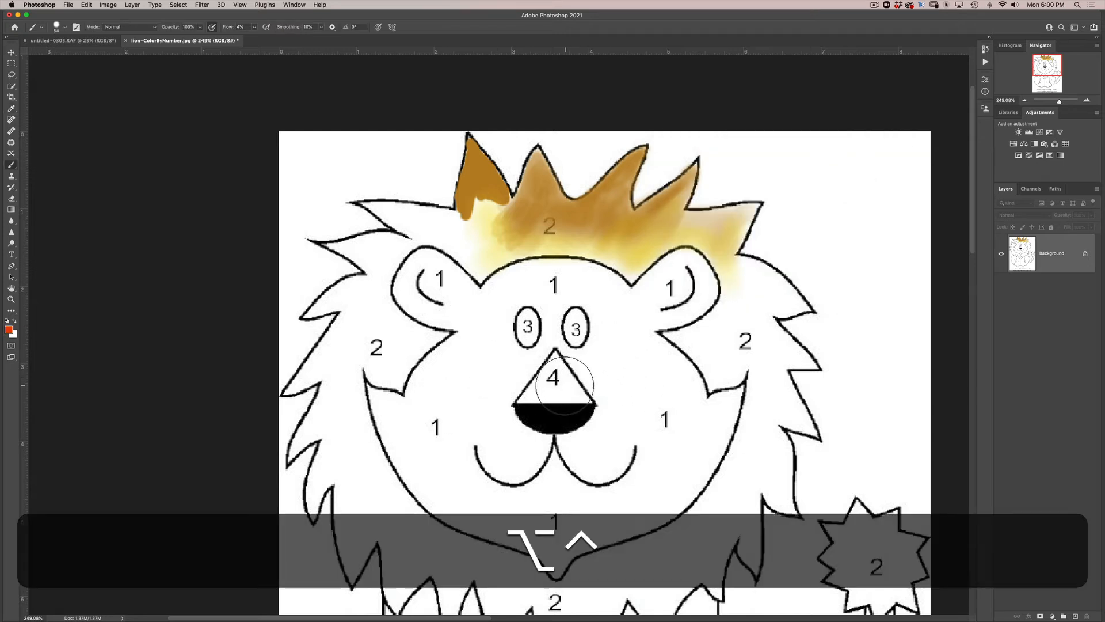
pyautogui.moveTo(549, 385)
pyautogui.mouseDown()
pyautogui.moveTo(557, 362)
pyautogui.moveTo(579, 396)
pyautogui.moveTo(557, 397)
pyautogui.moveTo(578, 405)
pyautogui.moveTo(567, 393)
pyautogui.moveTo(526, 398)
pyautogui.moveTo(552, 360)
pyautogui.moveTo(552, 388)
pyautogui.moveTo(567, 387)
pyautogui.moveTo(553, 361)
pyautogui.moveTo(587, 396)
pyautogui.moveTo(562, 400)
pyautogui.moveTo(555, 374)
pyautogui.moveTo(555, 401)
pyautogui.moveTo(530, 399)
pyautogui.mouseUp()
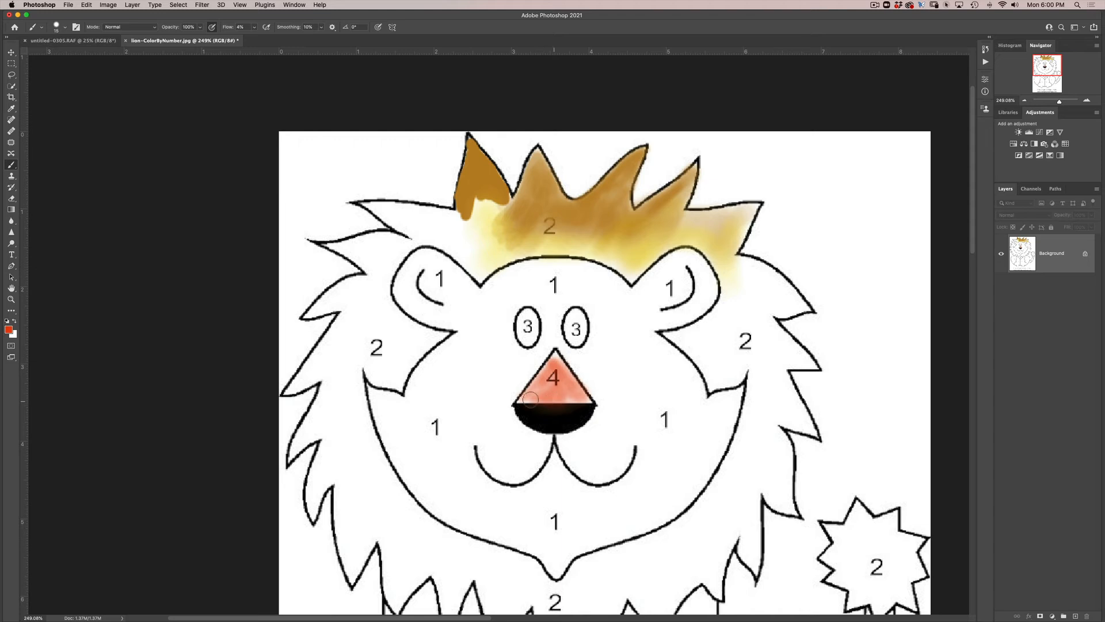
pyautogui.moveTo(554, 359); pyautogui.dragTo(532, 389)
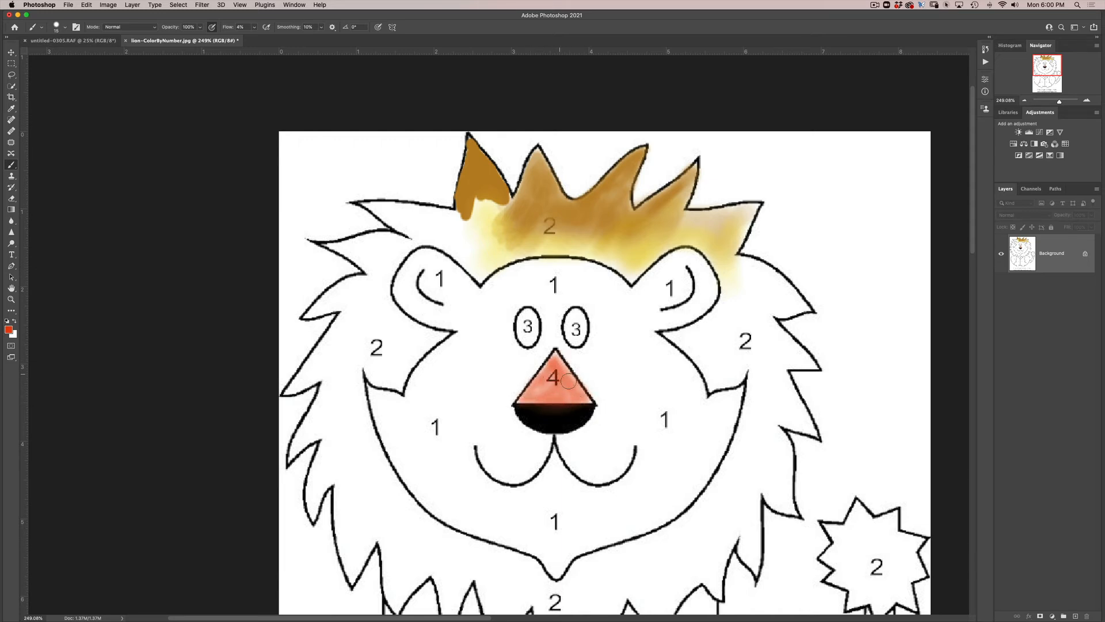
# - Change the foreground color to a dark brown with a 28° hue
pyautogui.click(8, 330)
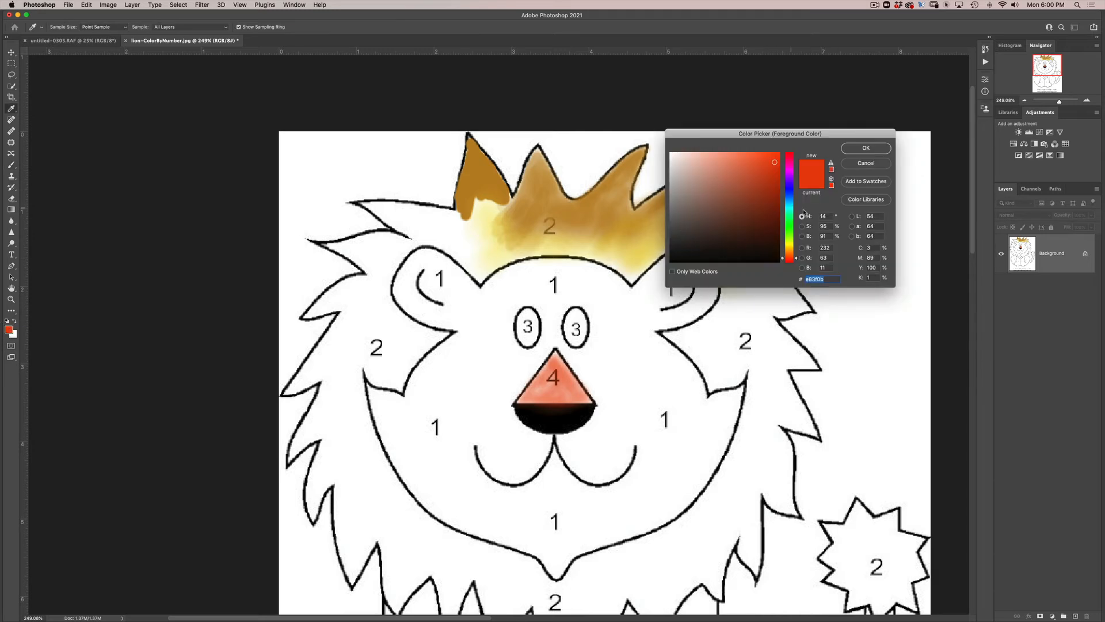
pyautogui.moveTo(796, 259); pyautogui.dragTo(795, 254)
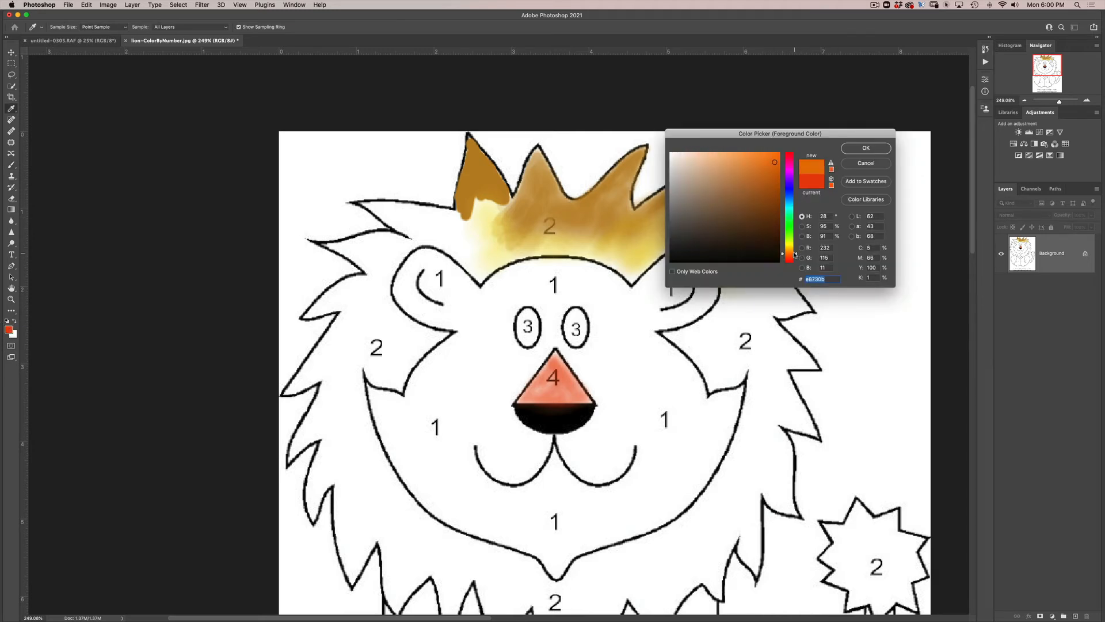
pyautogui.click(774, 199)
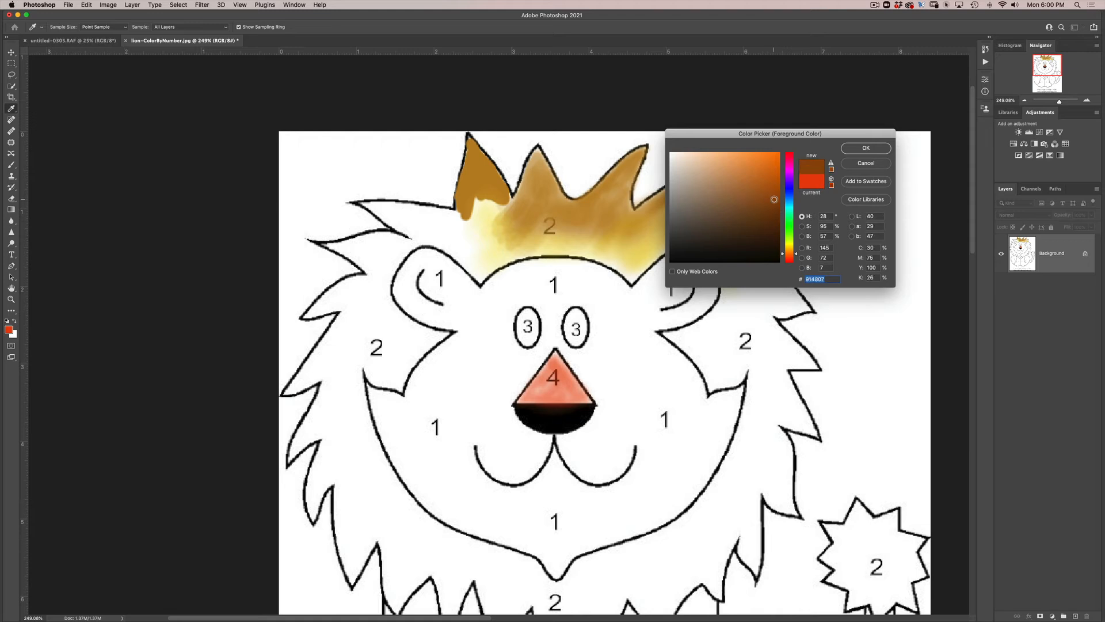
pyautogui.moveTo(777, 196); pyautogui.dragTo(775, 191)
pyautogui.click(778, 200)
pyautogui.click(866, 149)
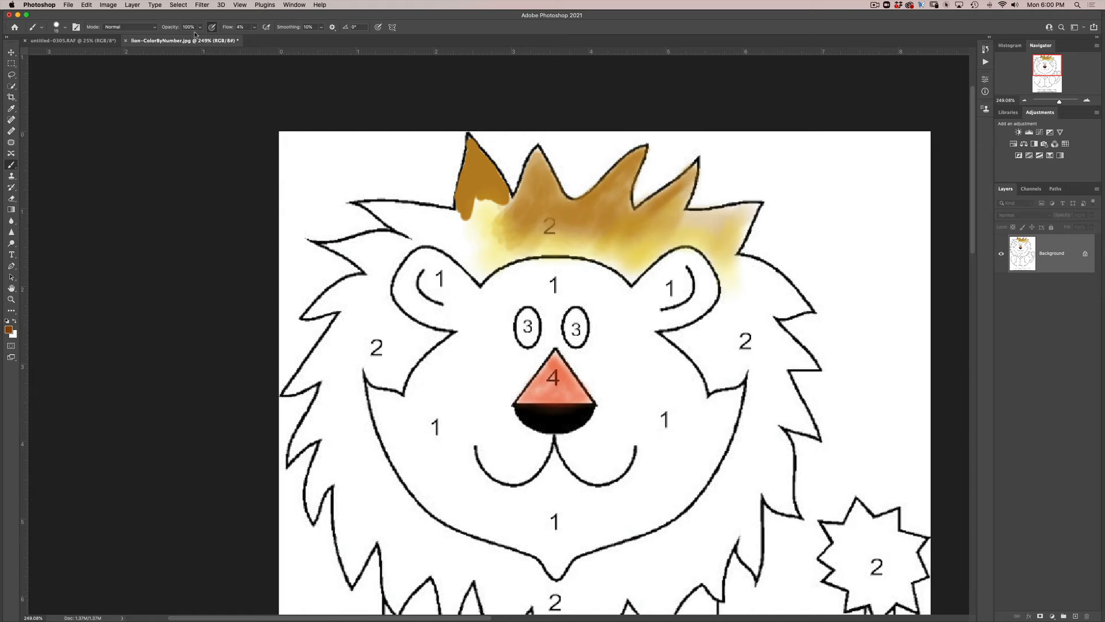
# - Set the brush flow to 100% and paint both of the lion's eyes brown
pyautogui.click(255, 28)
pyautogui.click(525, 326)
pyautogui.moveTo(525, 323); pyautogui.dragTo(524, 323)
pyautogui.moveTo(523, 339)
pyautogui.mouseDown()
pyautogui.moveTo(529, 316)
pyautogui.moveTo(521, 338)
pyautogui.moveTo(531, 323)
pyautogui.moveTo(531, 342)
pyautogui.moveTo(529, 314)
pyautogui.moveTo(572, 316)
pyautogui.moveTo(577, 336)
pyautogui.moveTo(577, 314)
pyautogui.moveTo(572, 344)
pyautogui.moveTo(578, 318)
pyautogui.mouseUp()
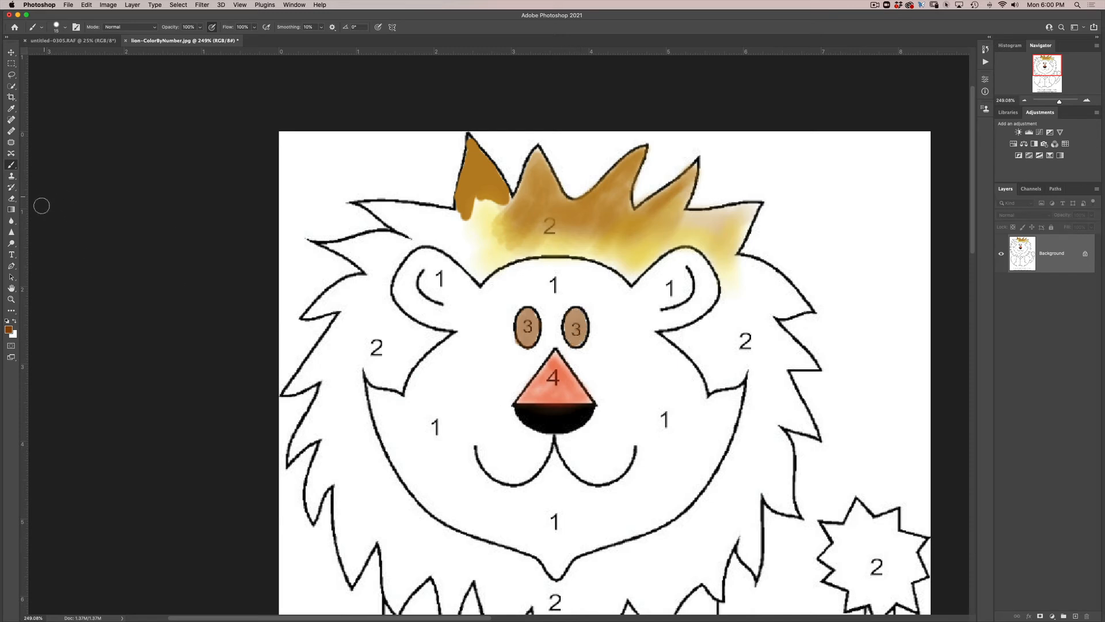
# - Switch to the Eraser tool, set it to 100% opacity with a smaller tip, and erase the slanted outlines of the nose
pyautogui.click(10, 200)
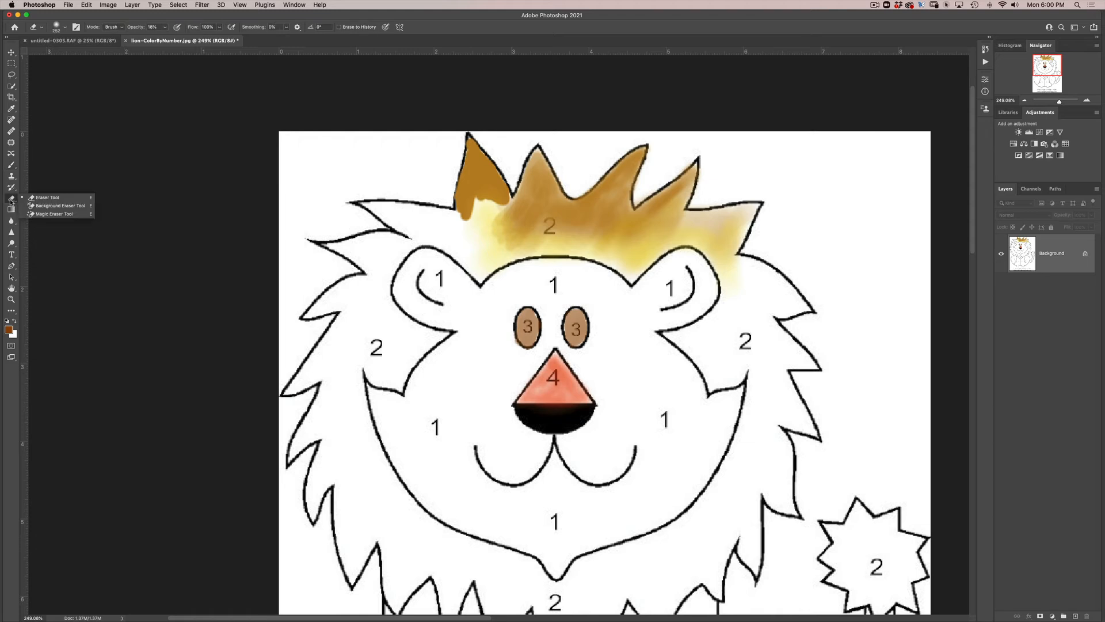
pyautogui.click(39, 198)
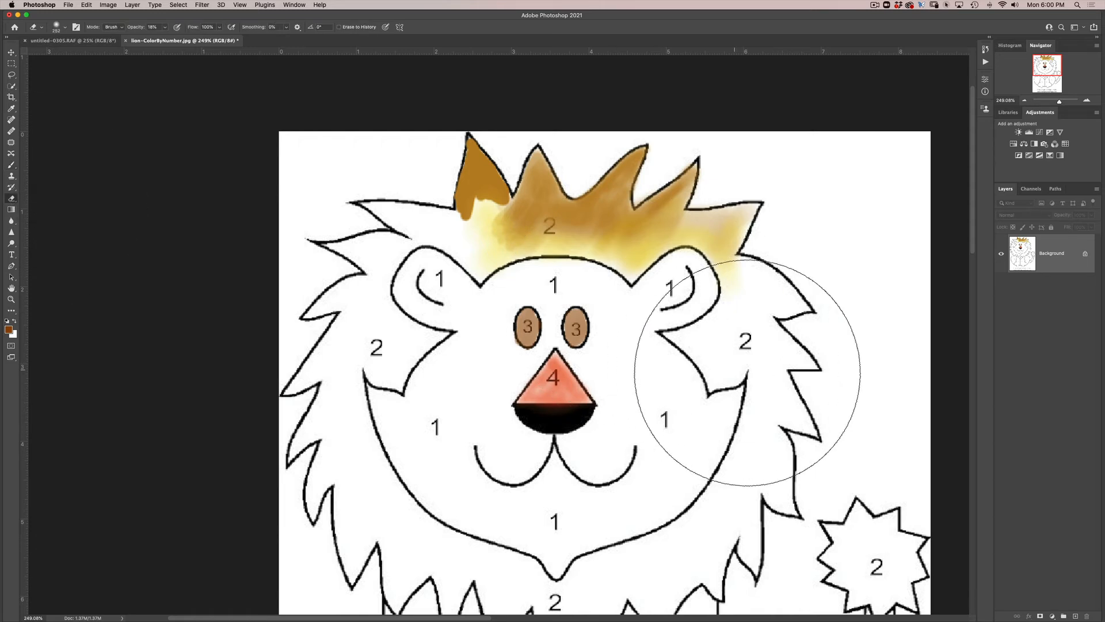
pyautogui.moveTo(628, 389); pyautogui.dragTo(510, 389)
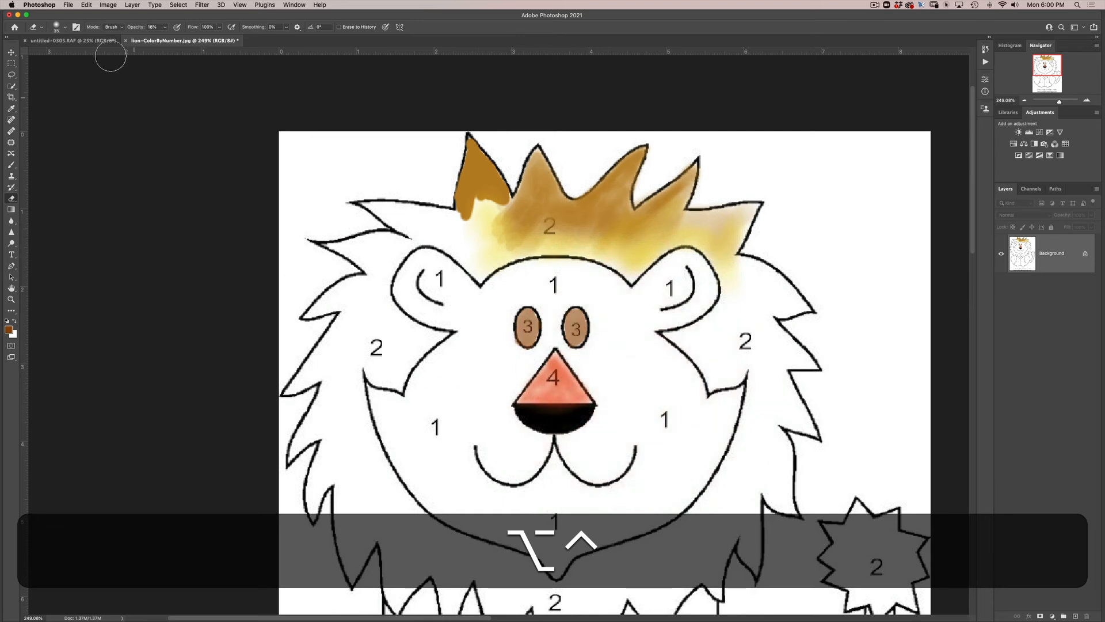
pyautogui.click(165, 27)
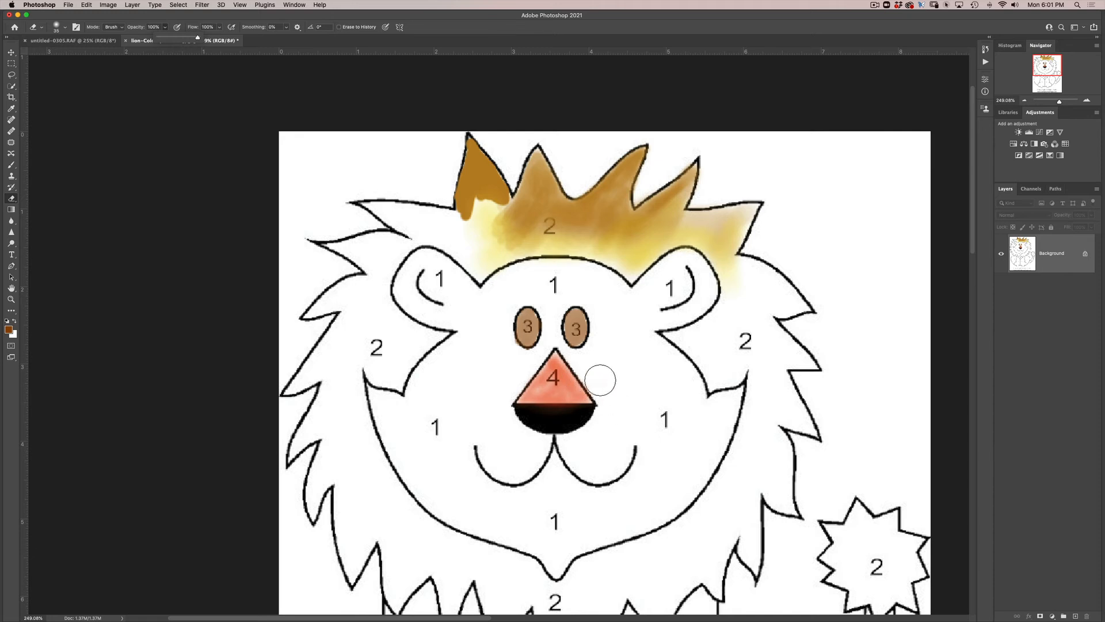
pyautogui.hotkey('ctrl', 'alt')
pyautogui.moveTo(597, 373); pyautogui.dragTo(593, 426)
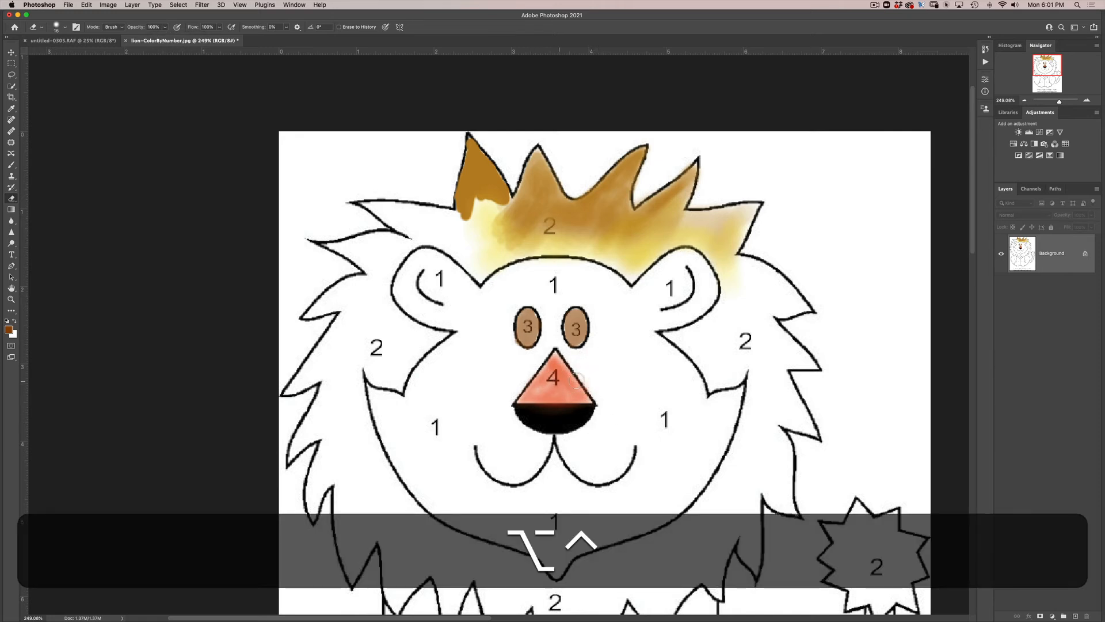
pyautogui.moveTo(576, 369)
pyautogui.mouseDown()
pyautogui.moveTo(597, 401)
pyautogui.moveTo(560, 353)
pyautogui.moveTo(511, 391)
pyautogui.mouseUp()
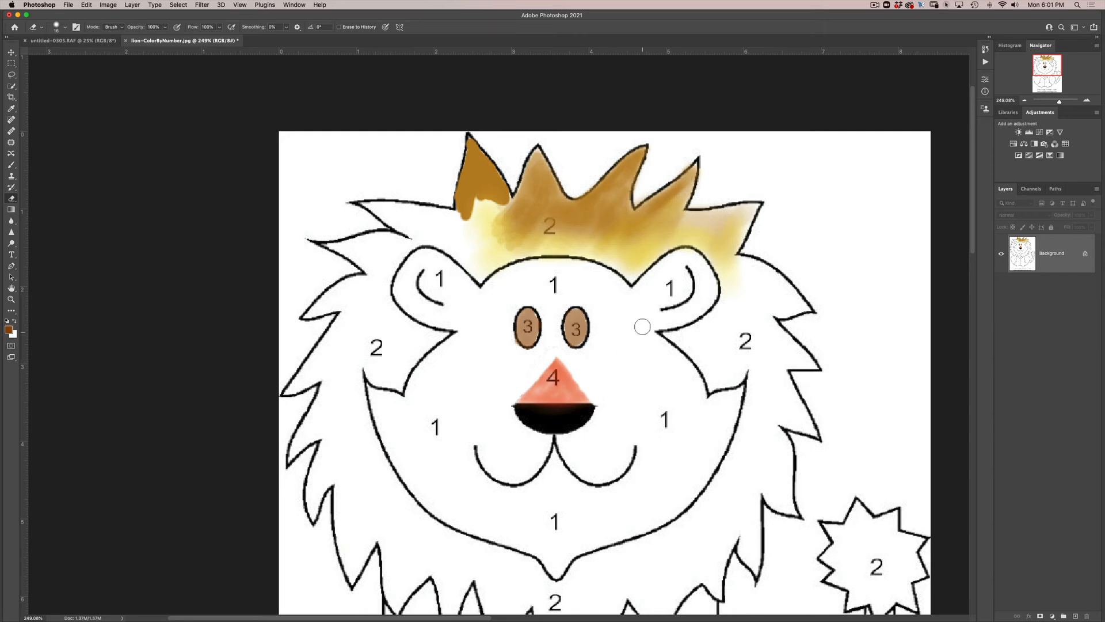
# - Erase the gold from the first mane spike and repaint it with a larger brush in the color sampled from the second spike
pyautogui.moveTo(474, 213)
pyautogui.mouseDown()
pyautogui.moveTo(468, 184)
pyautogui.moveTo(473, 223)
pyautogui.moveTo(467, 190)
pyautogui.moveTo(459, 204)
pyautogui.moveTo(475, 156)
pyautogui.moveTo(502, 191)
pyautogui.moveTo(498, 180)
pyautogui.moveTo(488, 187)
pyautogui.moveTo(485, 208)
pyautogui.moveTo(469, 173)
pyautogui.mouseUp()
pyautogui.press('b')
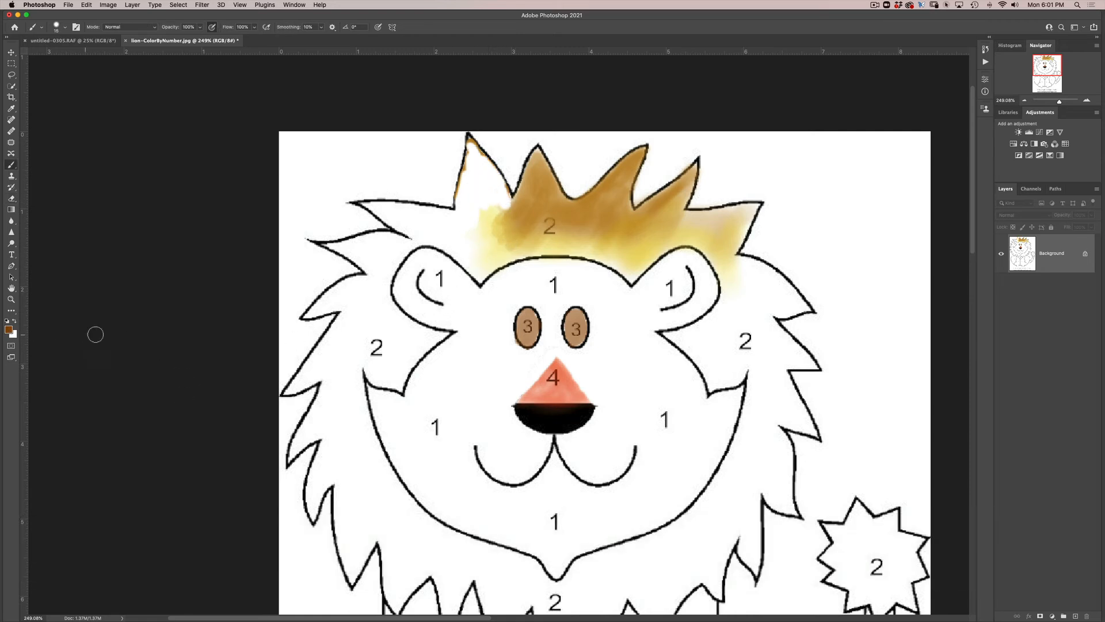
pyautogui.press('alt')
pyautogui.keyDown('alt'); pyautogui.click(542, 173); pyautogui.keyUp('alt')
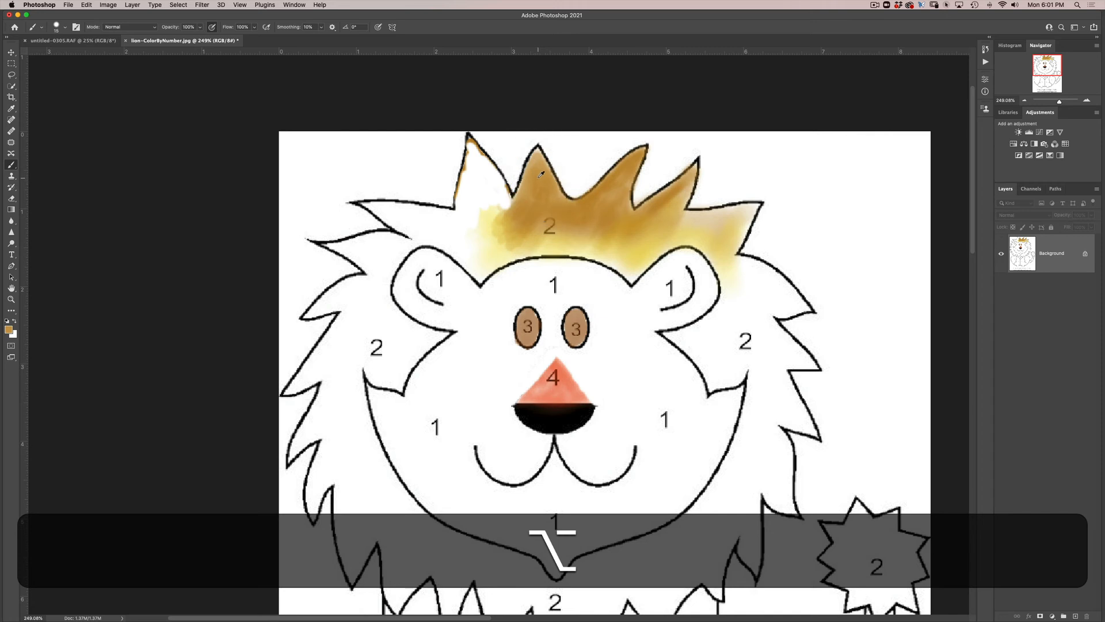
pyautogui.keyDown('alt'); pyautogui.click(542, 179); pyautogui.keyUp('alt')
pyautogui.hotkey('ctrl', 'alt')
pyautogui.moveTo(482, 220)
pyautogui.mouseDown()
pyautogui.moveTo(494, 224)
pyautogui.moveTo(476, 222)
pyautogui.moveTo(472, 173)
pyautogui.moveTo(495, 216)
pyautogui.moveTo(472, 156)
pyautogui.moveTo(503, 198)
pyautogui.moveTo(472, 158)
pyautogui.moveTo(459, 219)
pyautogui.moveTo(478, 228)
pyautogui.moveTo(496, 190)
pyautogui.moveTo(508, 208)
pyautogui.moveTo(482, 233)
pyautogui.moveTo(519, 241)
pyautogui.mouseUp()
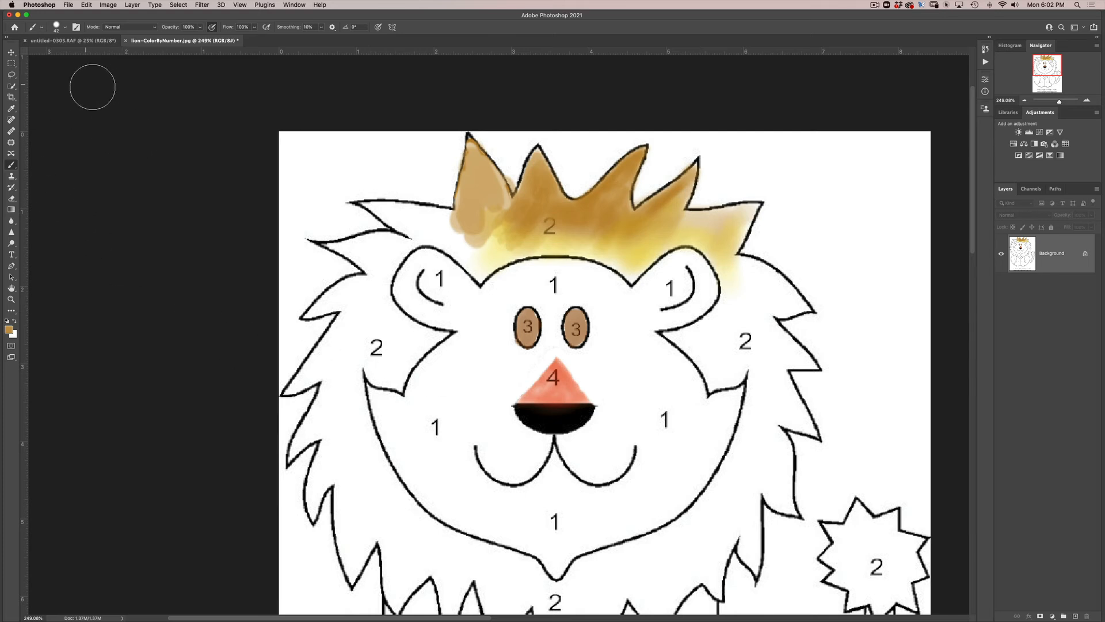
# - Start saving the drawing under a new name on the computer, in SMC_HD > Photo-39 > WK_1 Participation
pyautogui.click(71, 6)
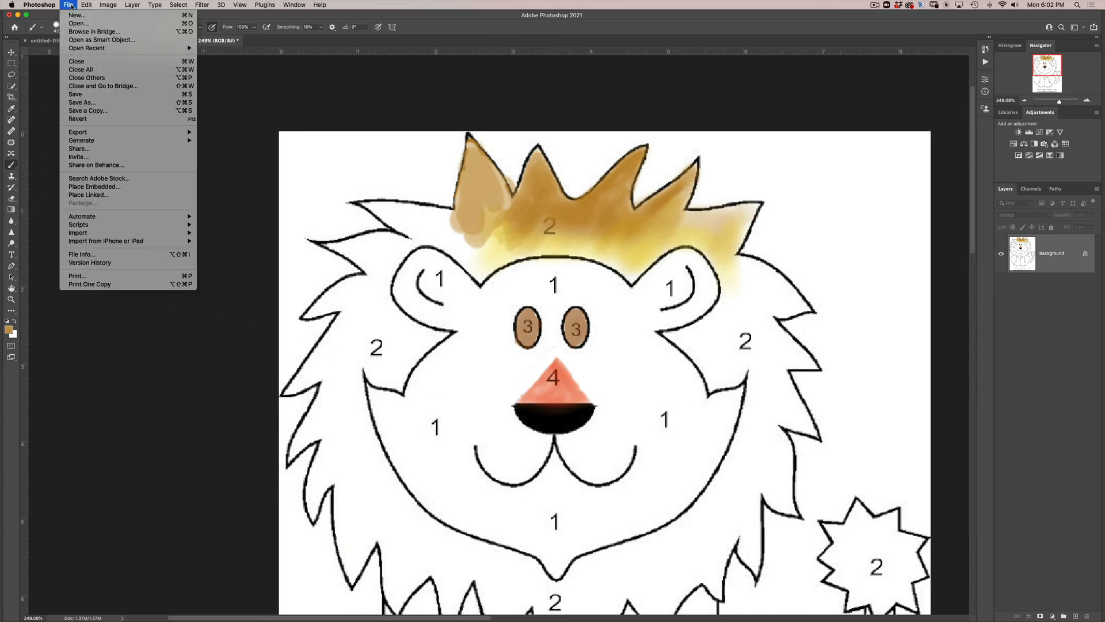
pyautogui.click(81, 103)
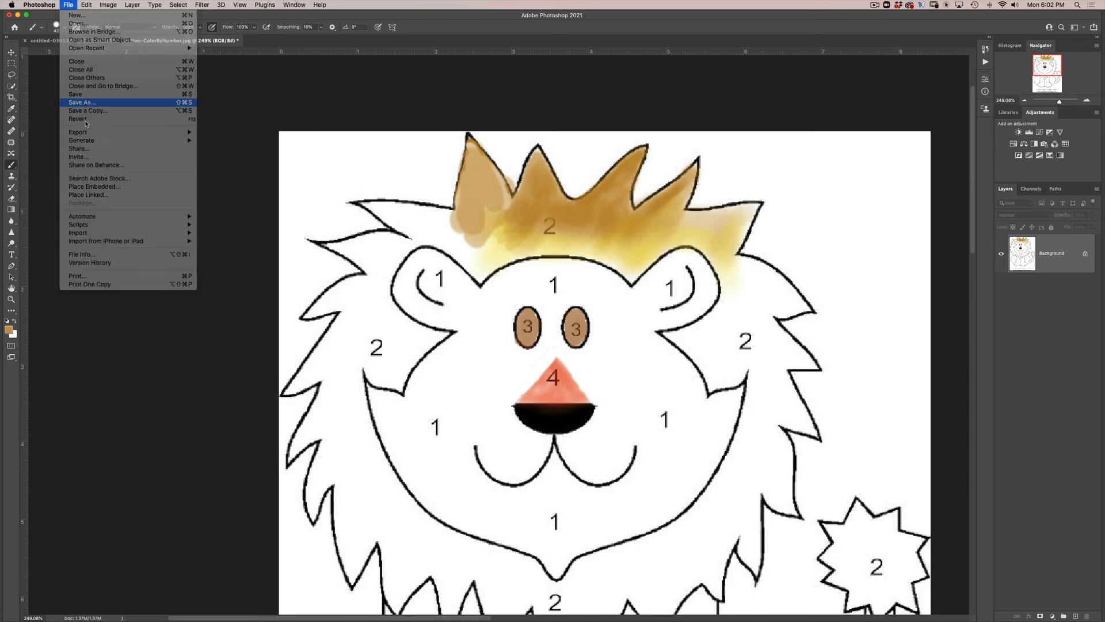
pyautogui.moveTo(420, 112); pyautogui.dragTo(504, 103)
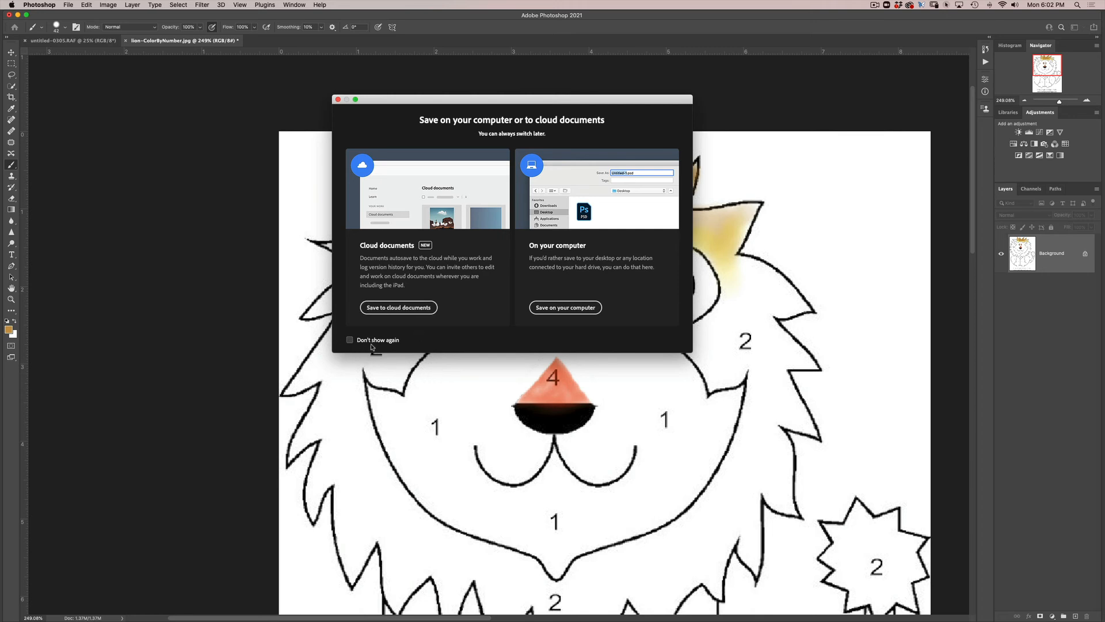
pyautogui.click(555, 311)
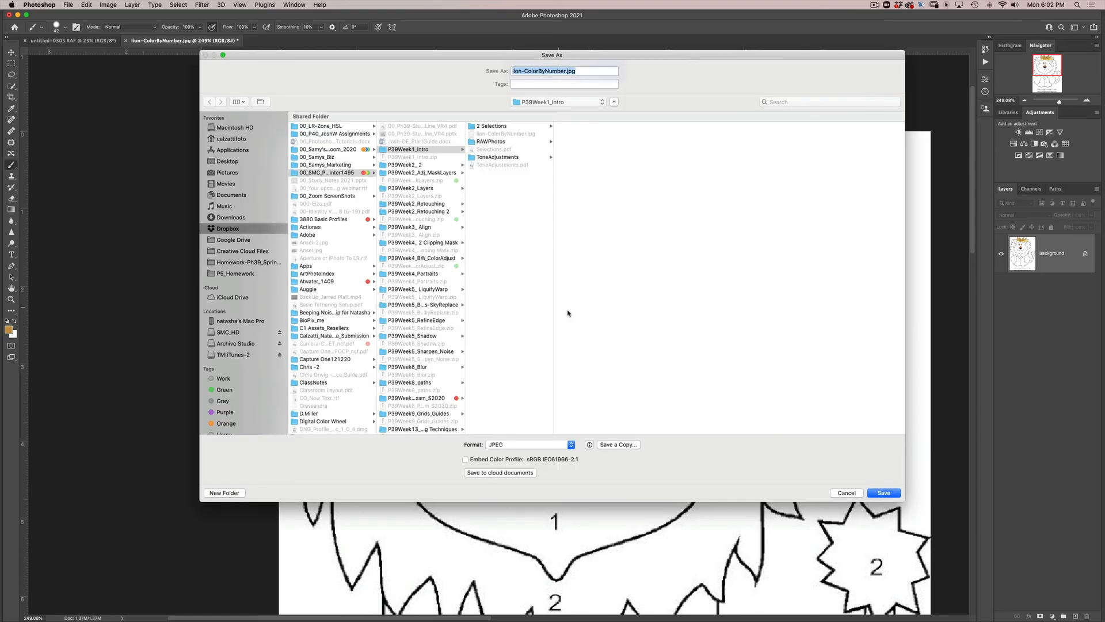
pyautogui.click(228, 333)
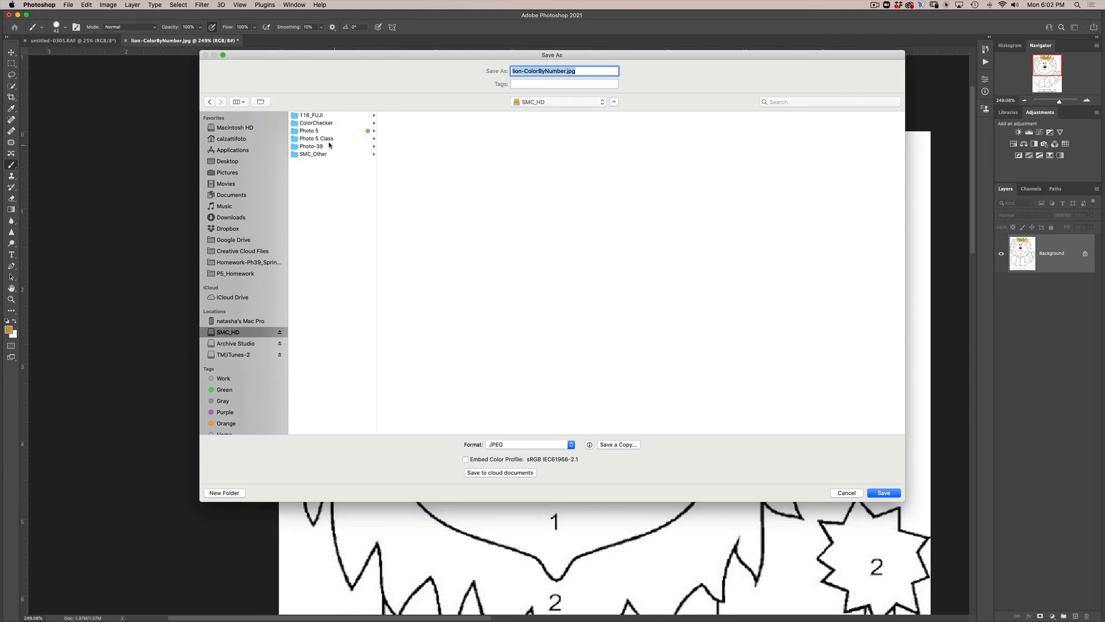
pyautogui.click(328, 147)
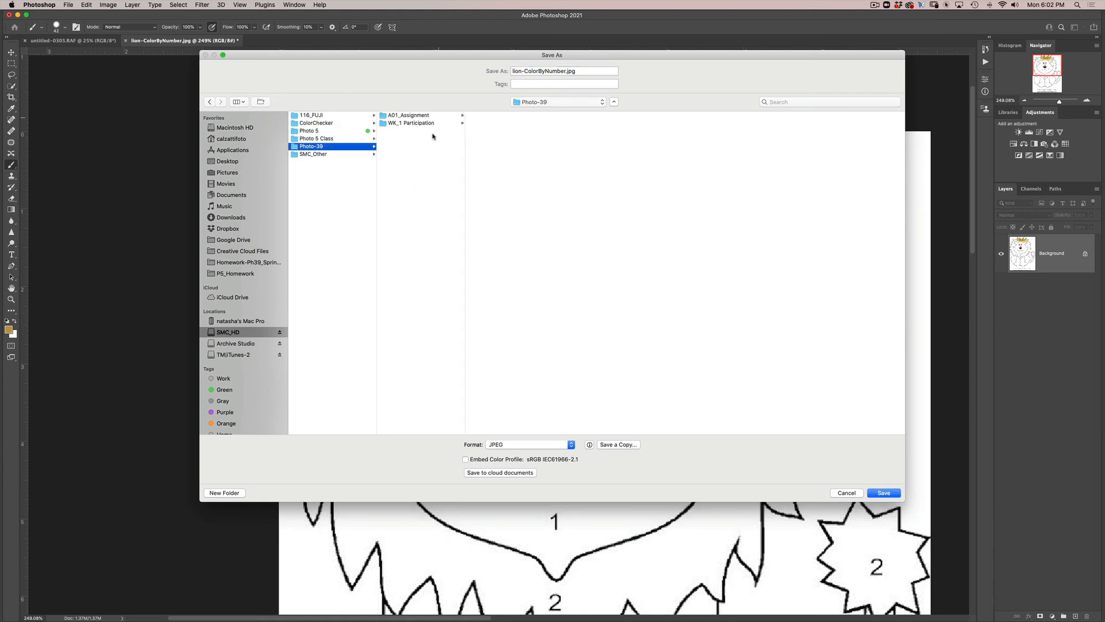
pyautogui.click(414, 124)
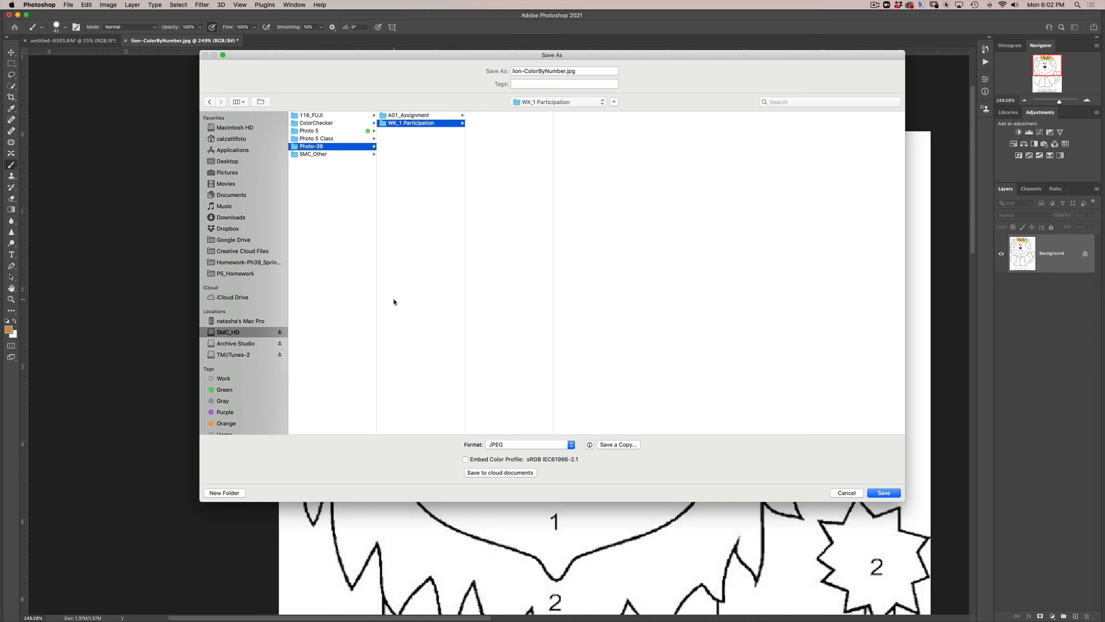
# - Prefix the file name lion-ColorByNumber.jpg with WK1_, the student's last name and an underscore
pyautogui.click(514, 71)
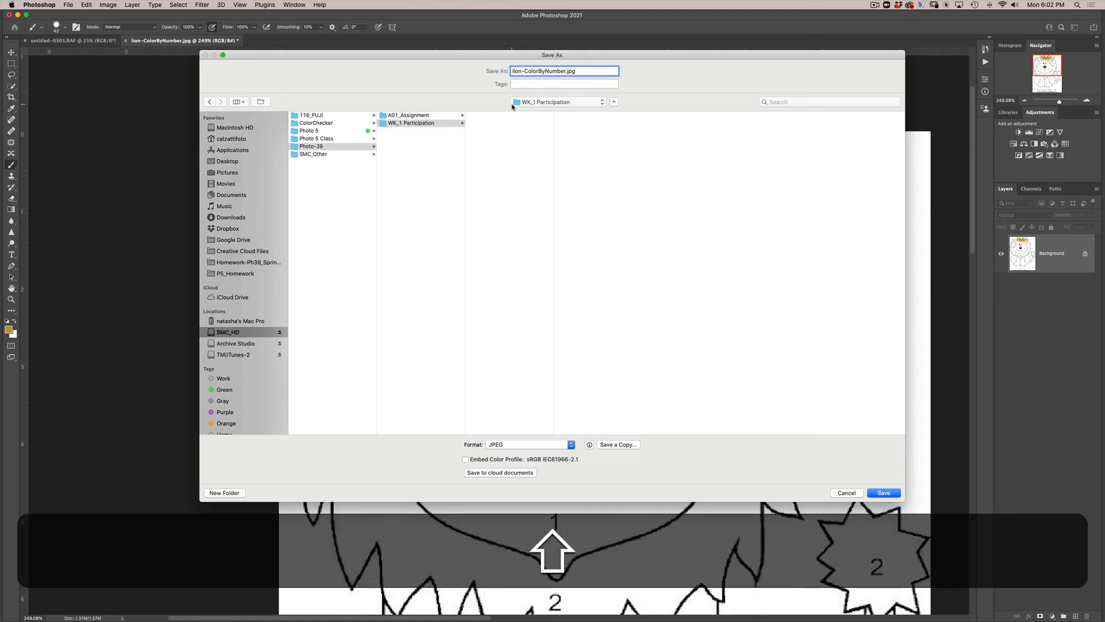
pyautogui.write('WKI')
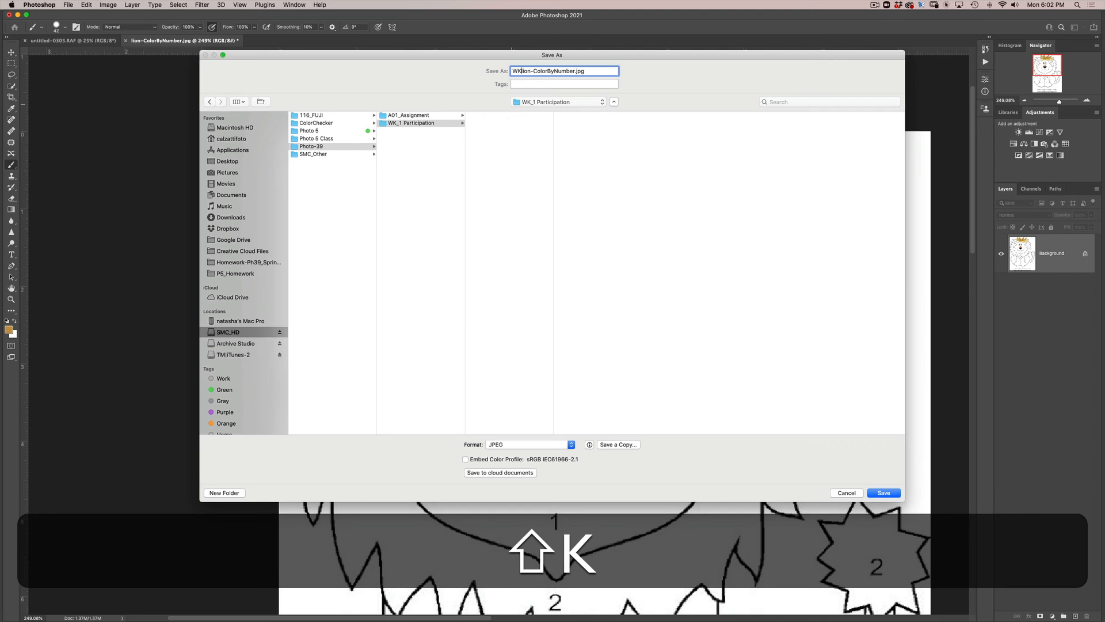
pyautogui.write('_')
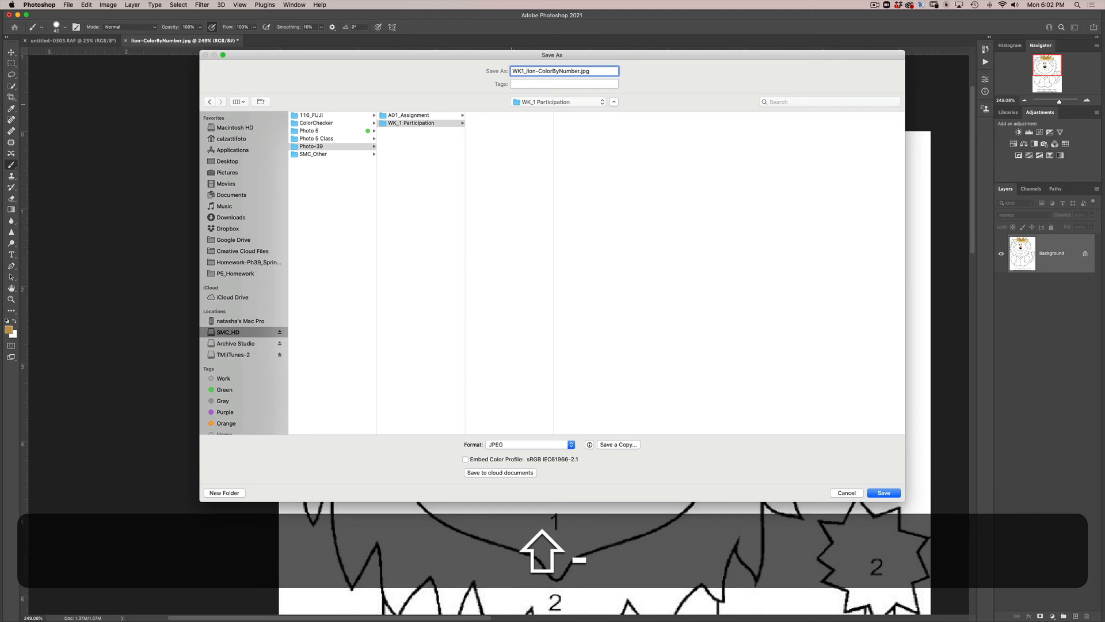
pyautogui.write('Calza')
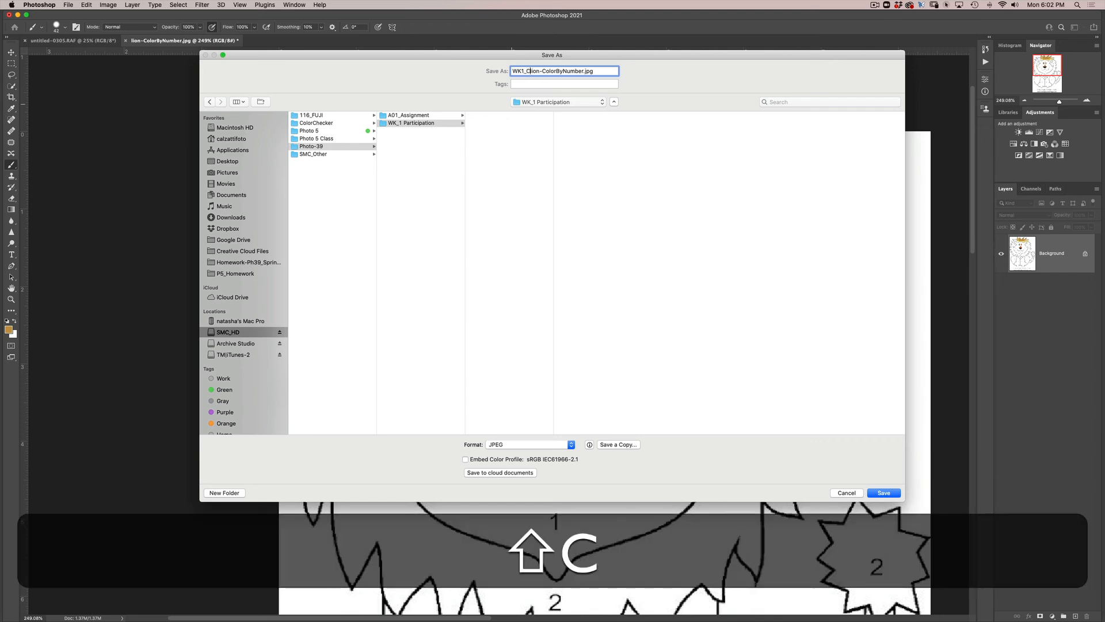
pyautogui.write('tti')
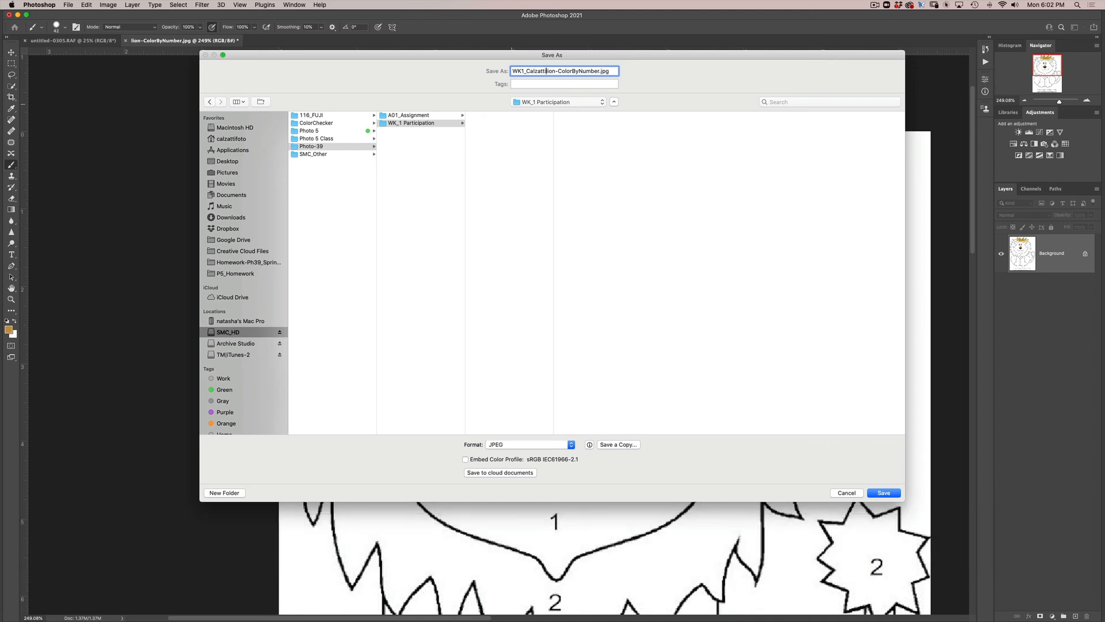
pyautogui.write('_')
# - Switch to saving a copy of the drawing and choose JPEG as its format
pyautogui.click(613, 445)
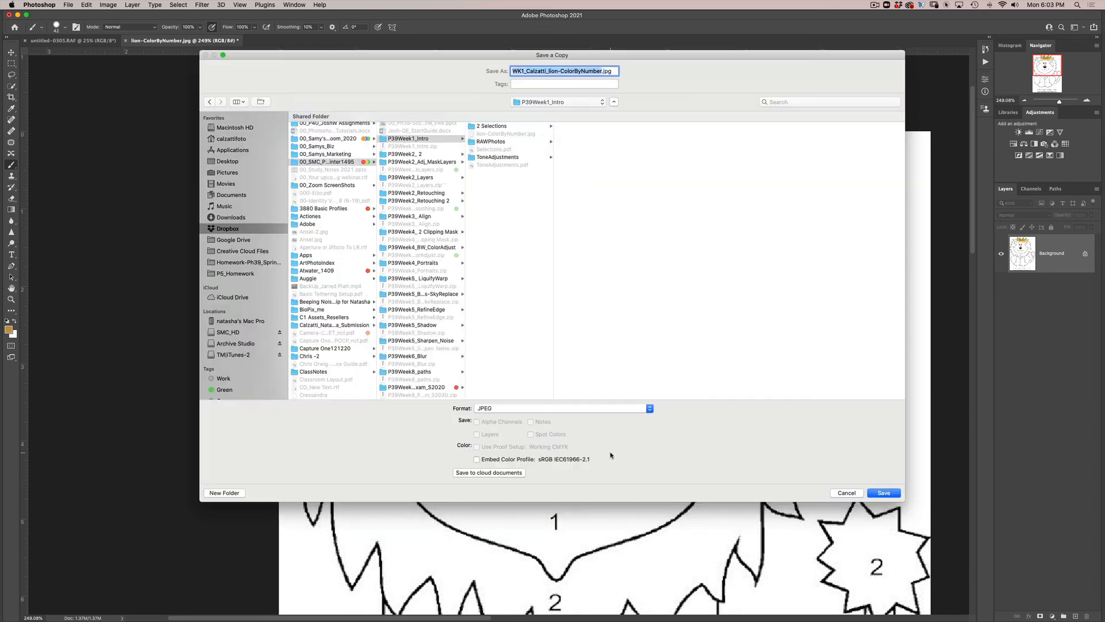
pyautogui.click(506, 411)
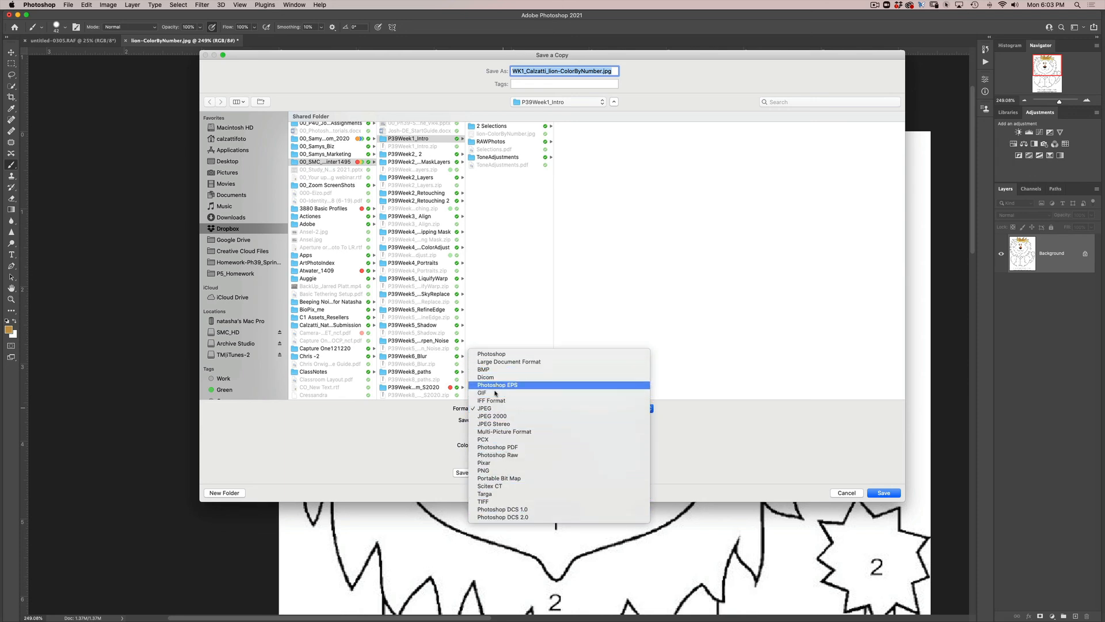
pyautogui.click(496, 409)
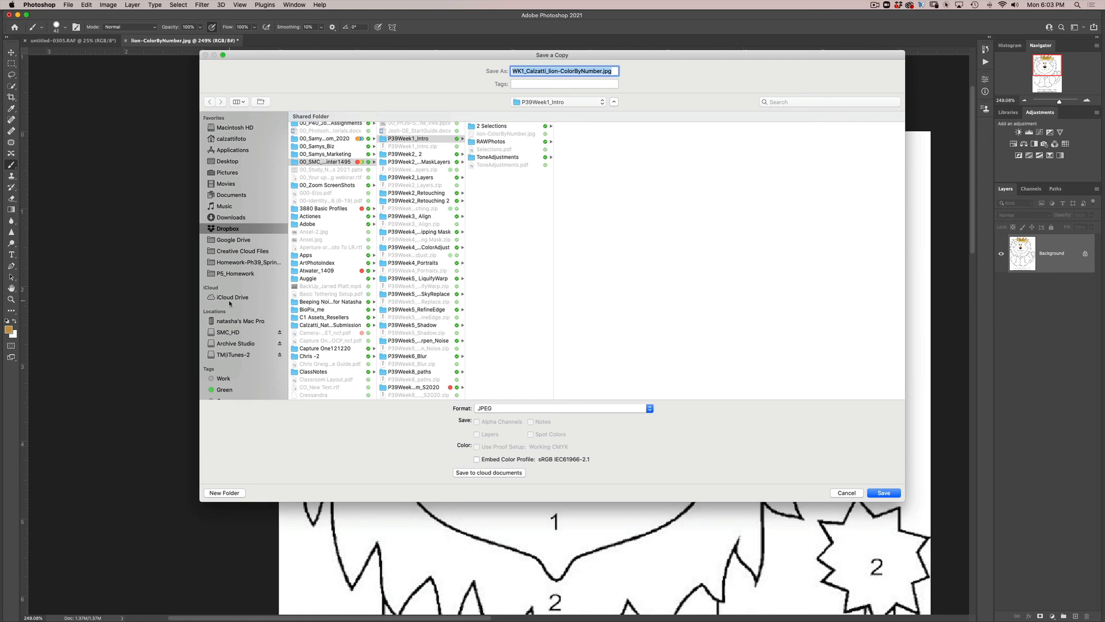
# - Save the copy in the WK_1 Participation folder of Photo-39 on SMC_HD with a JPEG quality of 7
pyautogui.scroll(-2, 230, 303)
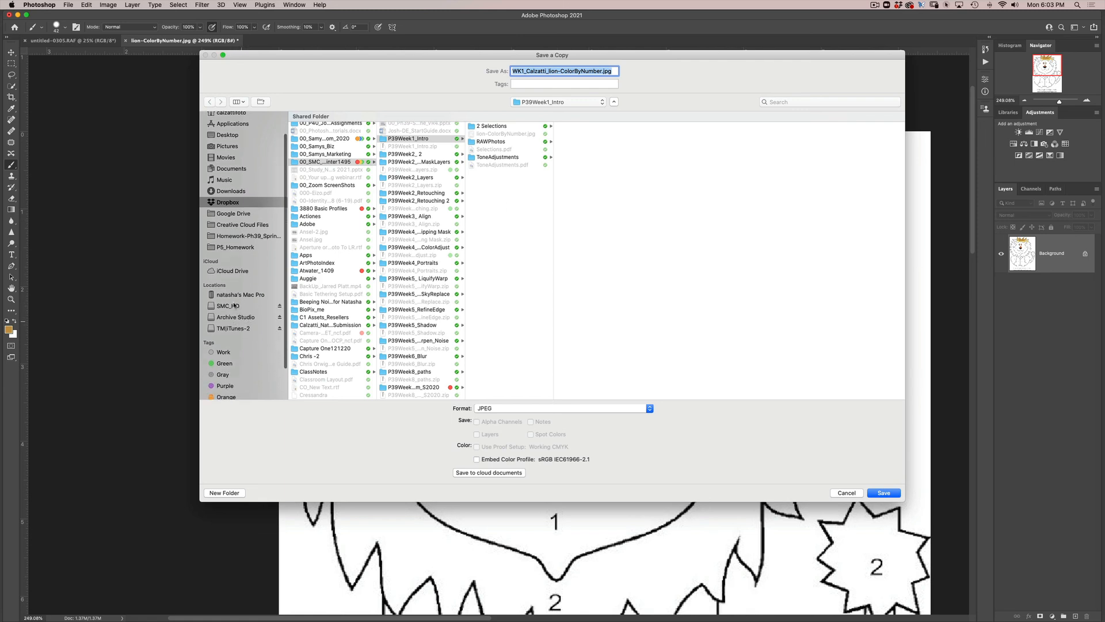
pyautogui.click(238, 306)
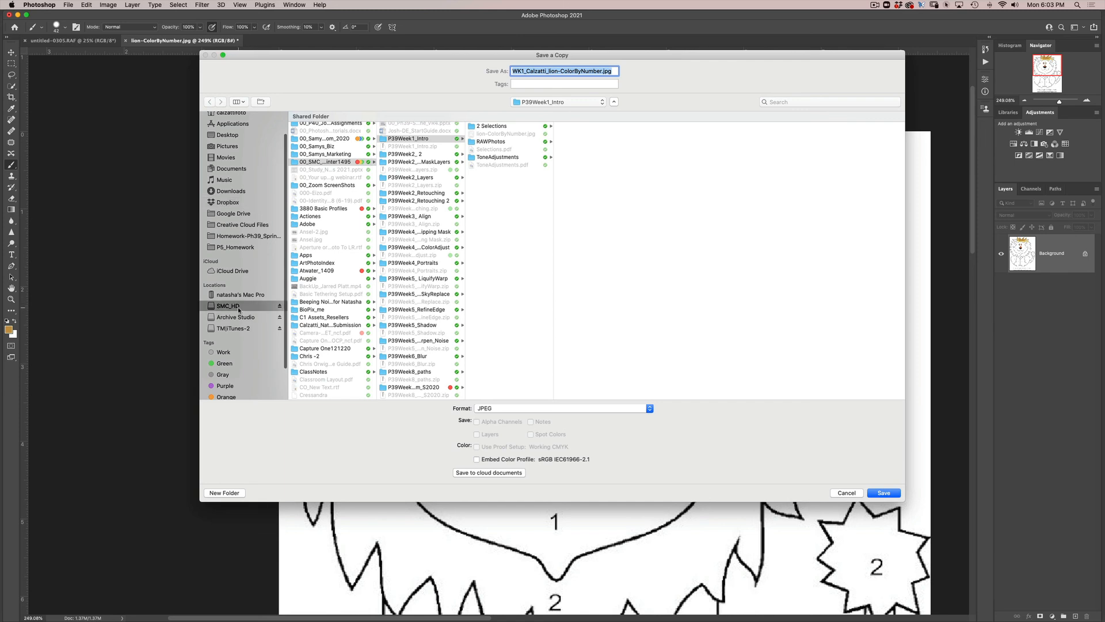
pyautogui.click(321, 148)
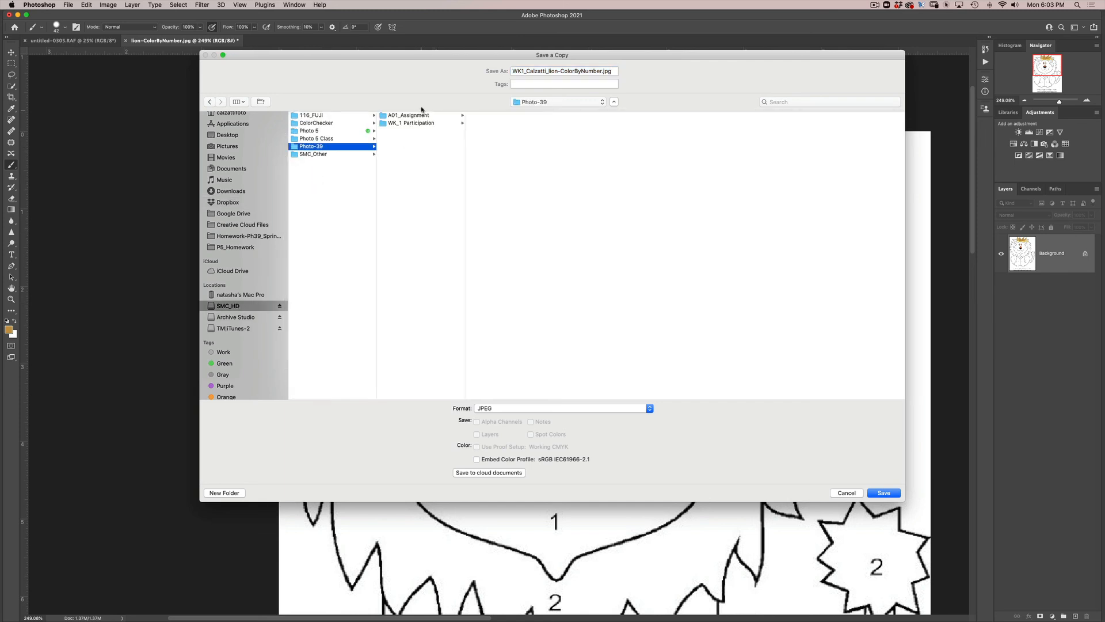
pyautogui.click(430, 123)
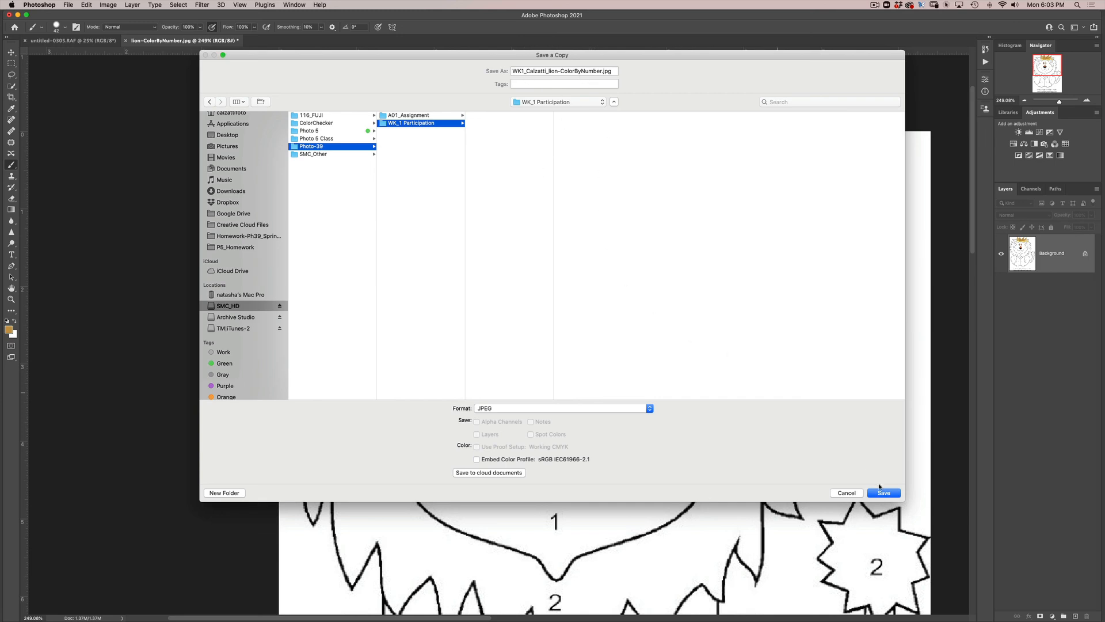
pyautogui.click(892, 496)
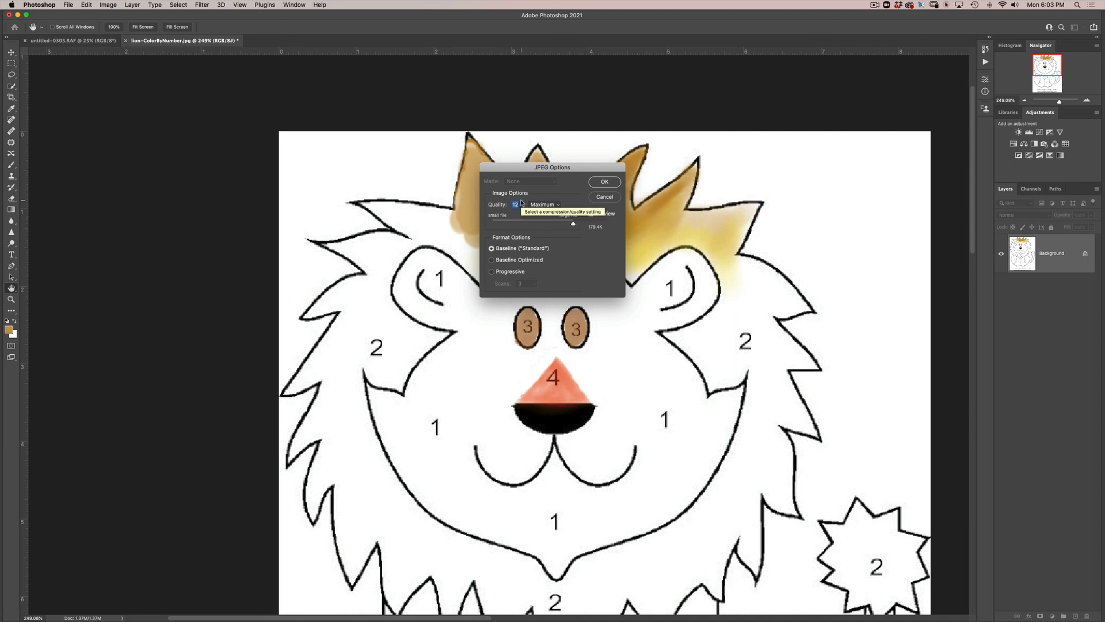
pyautogui.write('7')
pyautogui.click(604, 181)
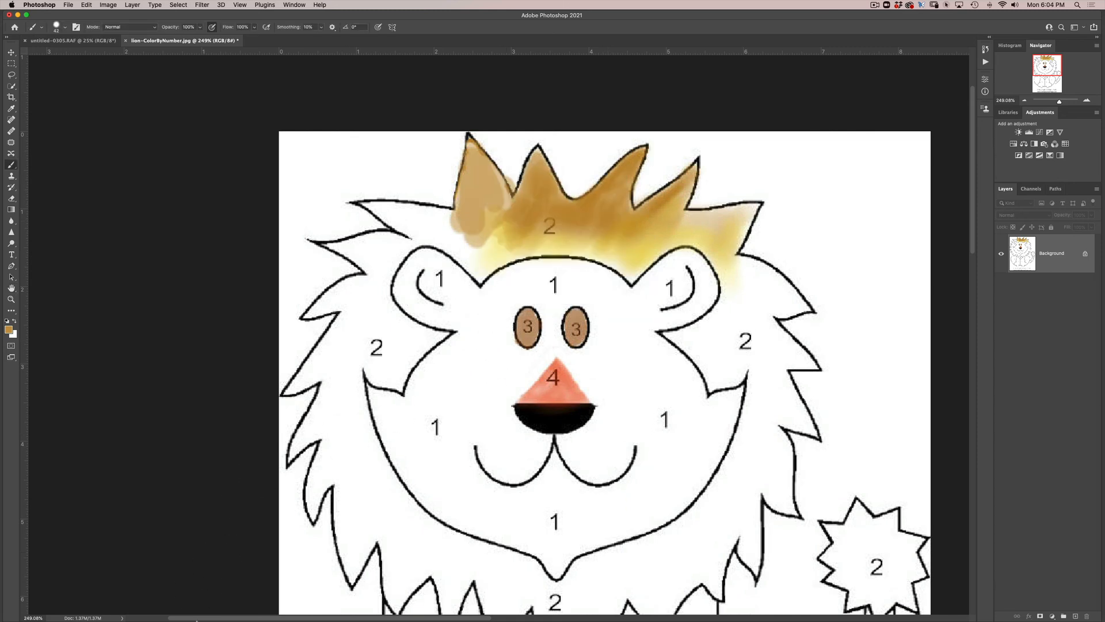
# - Switch to Finder and preview the saved lion JPEG in SMC_HD > Photo-39 > WK_1 Participation
pyautogui.moveTo(106, 619)
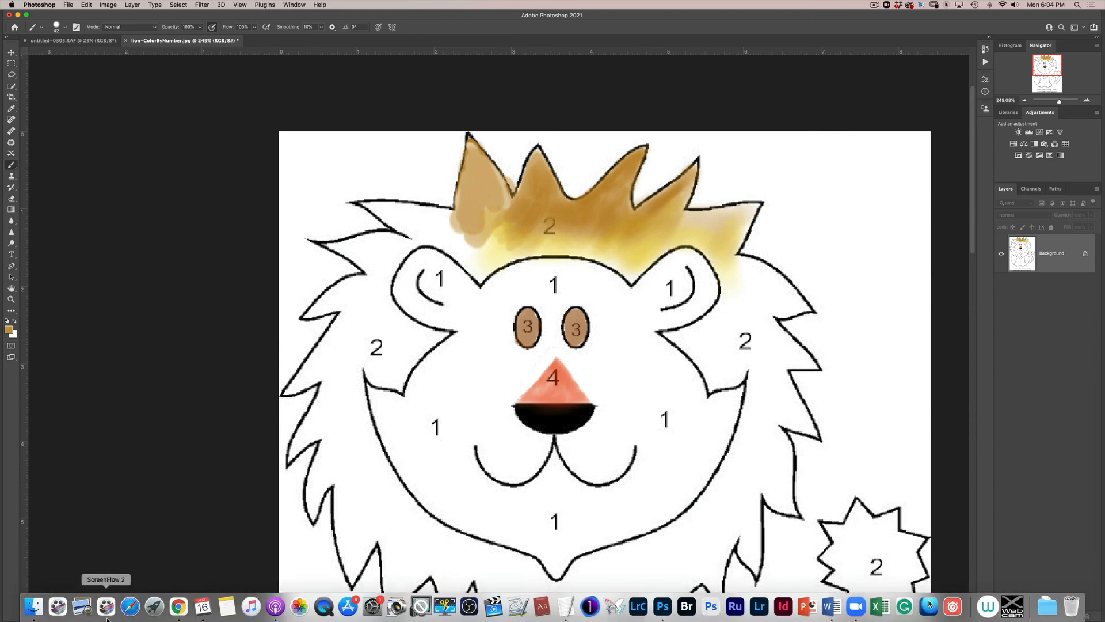
pyautogui.click(36, 609)
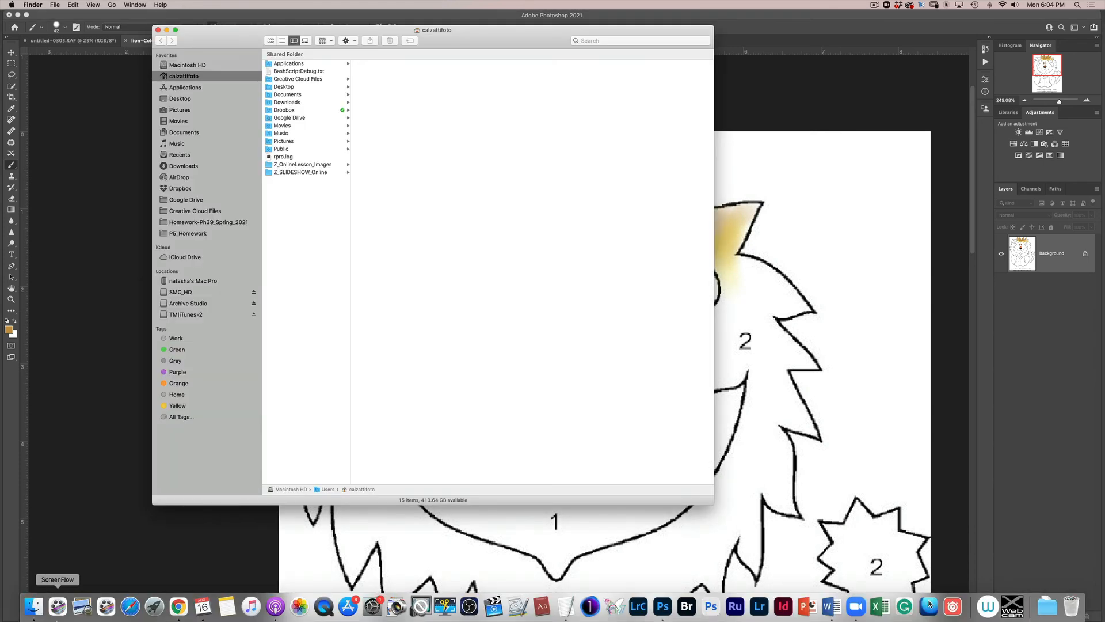
pyautogui.click(193, 292)
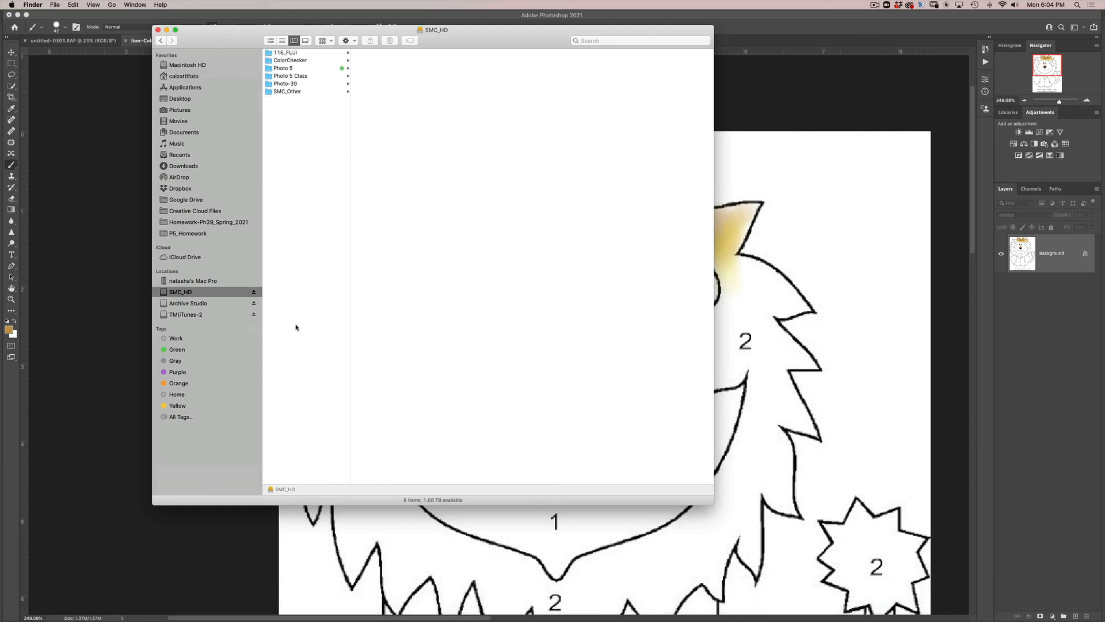
pyautogui.click(311, 84)
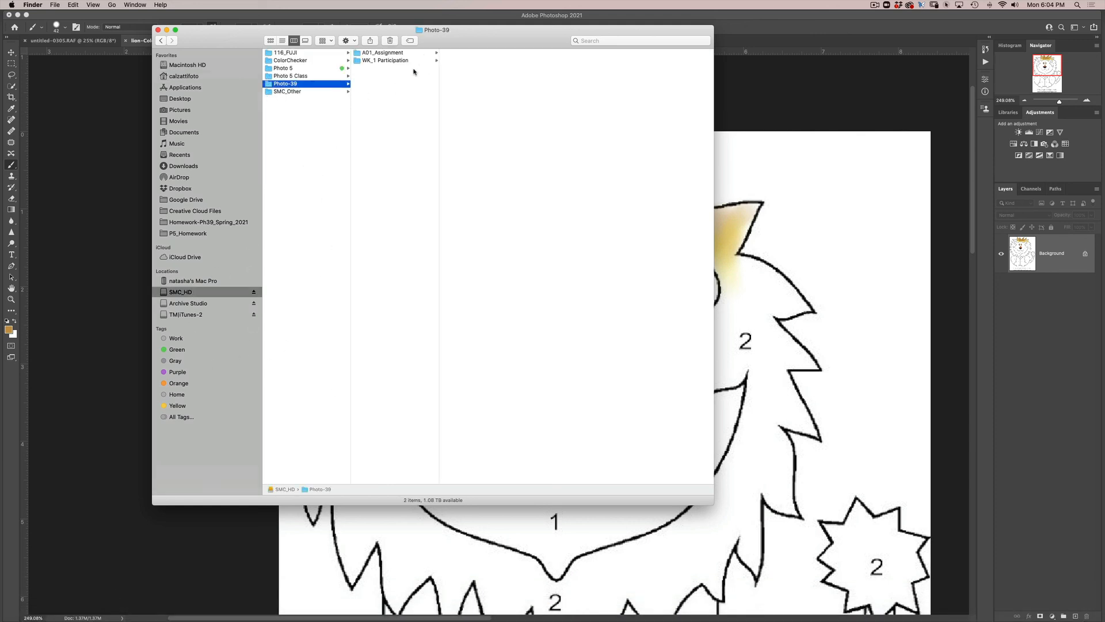
pyautogui.click(409, 61)
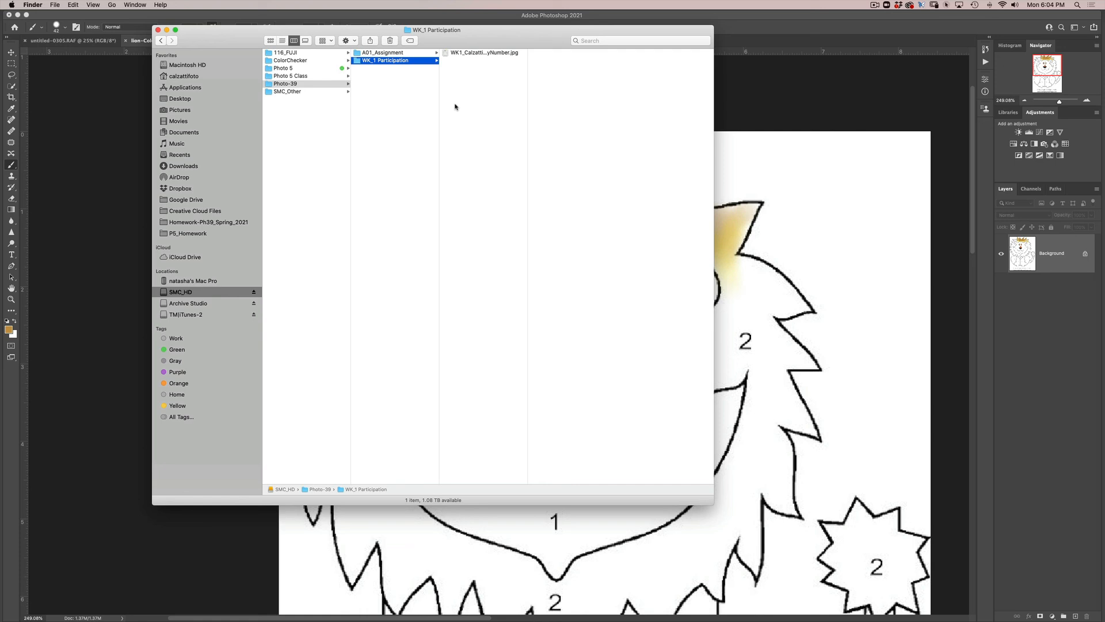
pyautogui.click(485, 53)
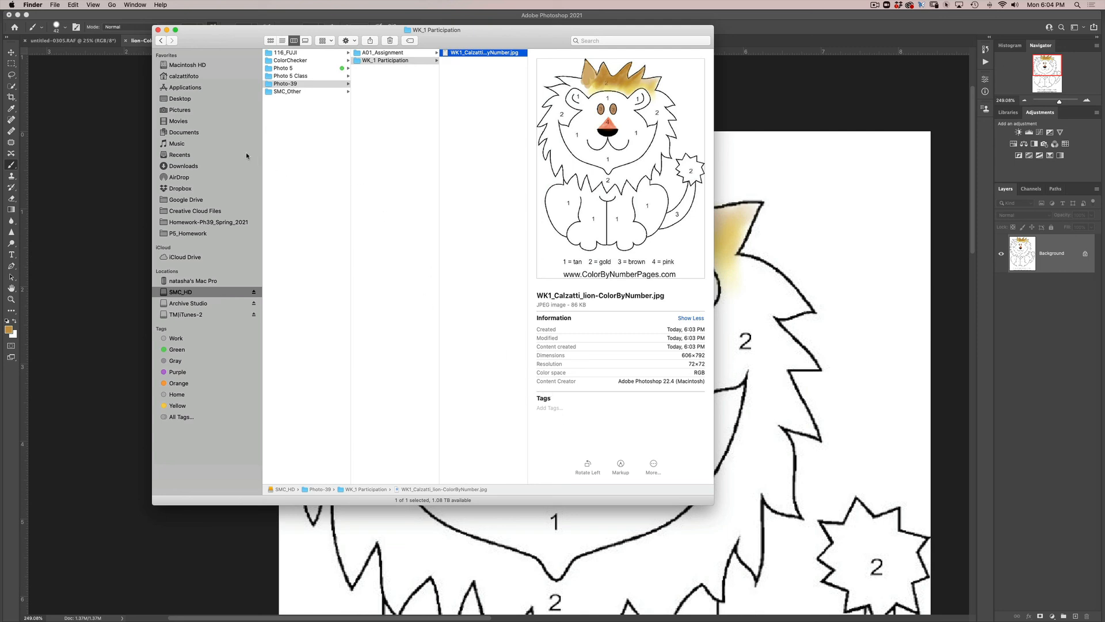
pyautogui.click(874, 5)
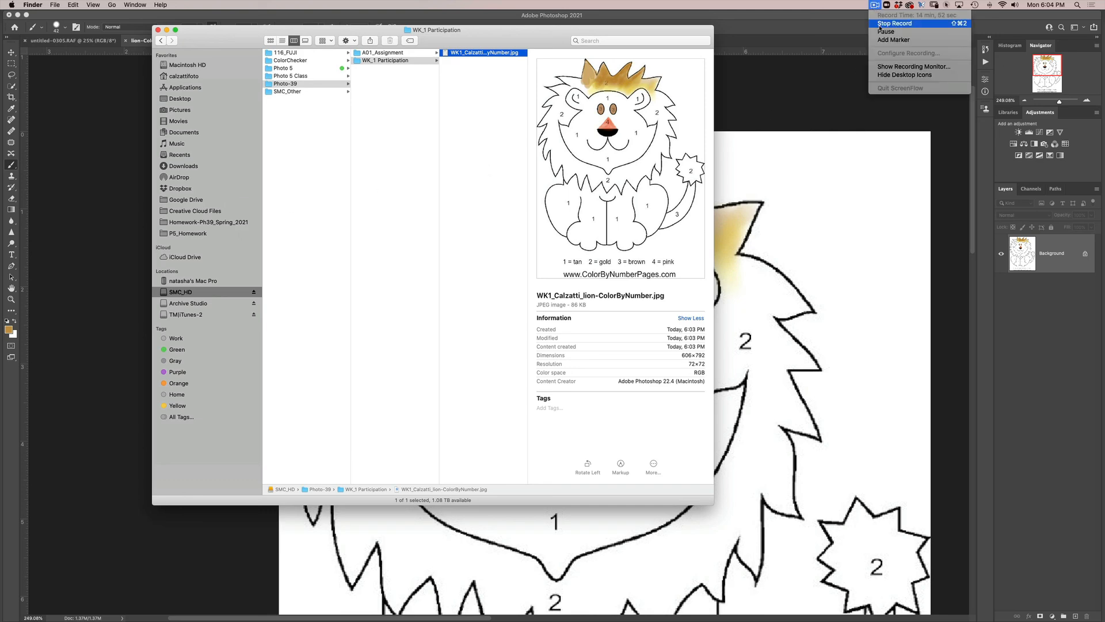